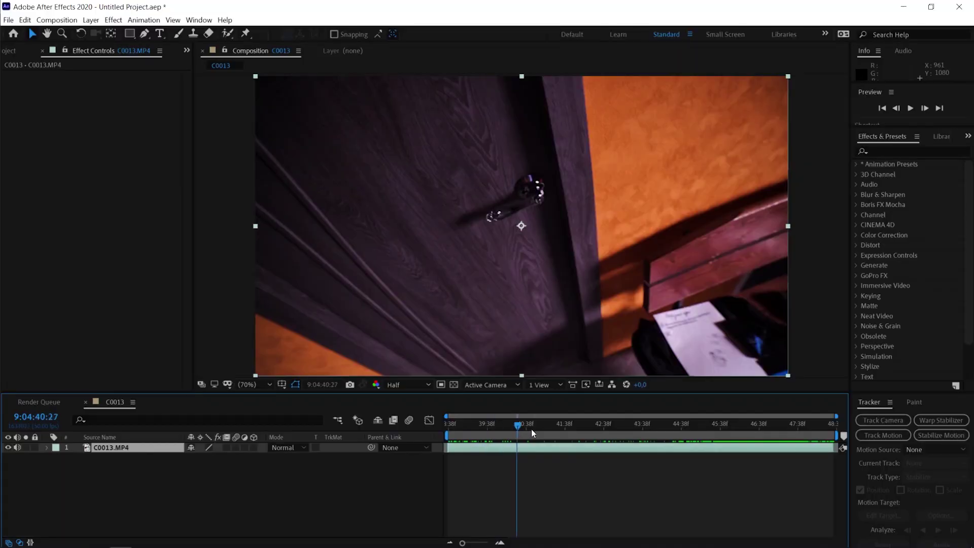
- Scrub the C0013 time ruler forward and back to the exact frame where the face appears
drag(603, 430, 711, 431)
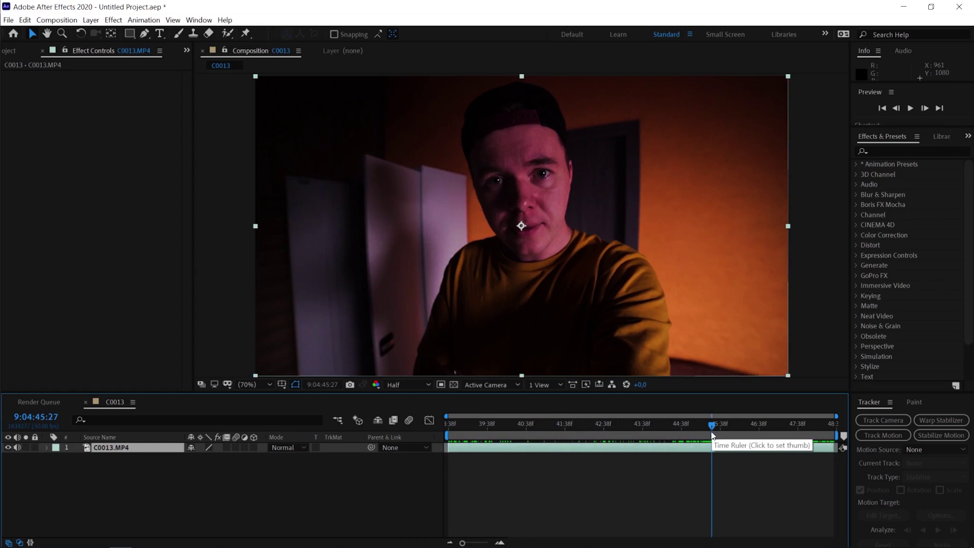
mouse_move(716, 424)
mouse_down()
mouse_move(703, 426)
mouse_move(775, 426)
mouse_up()
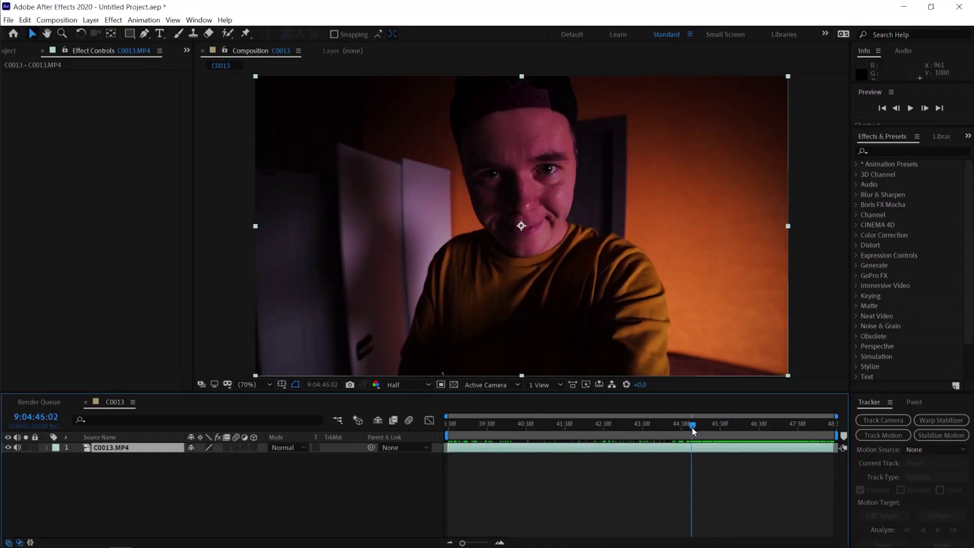
mouse_move(692, 428)
mouse_down()
mouse_move(709, 431)
mouse_move(683, 435)
mouse_up()
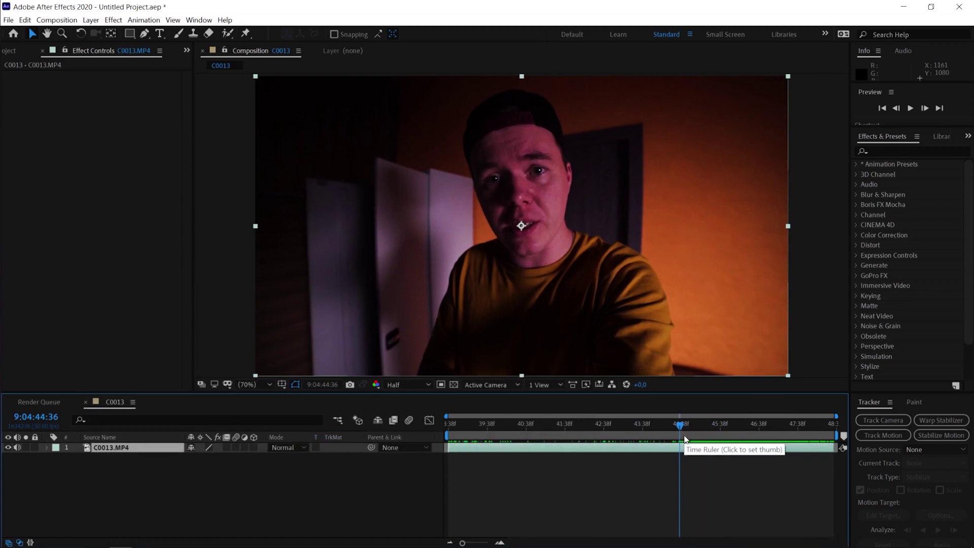
- Split C0013 at the face-shot frame, pre-compose the later piece as 'cepera', and preview it
key(ctrl+shift+d)
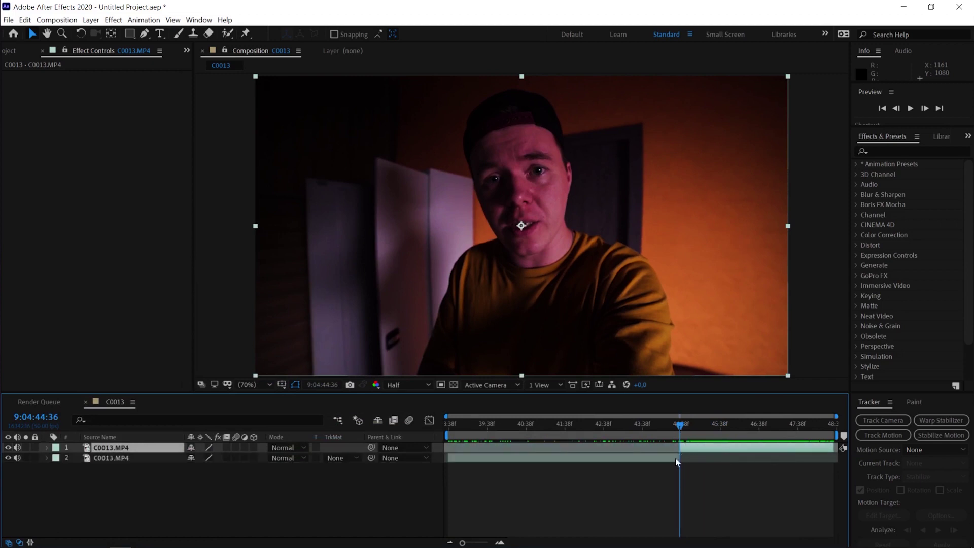
click(495, 457)
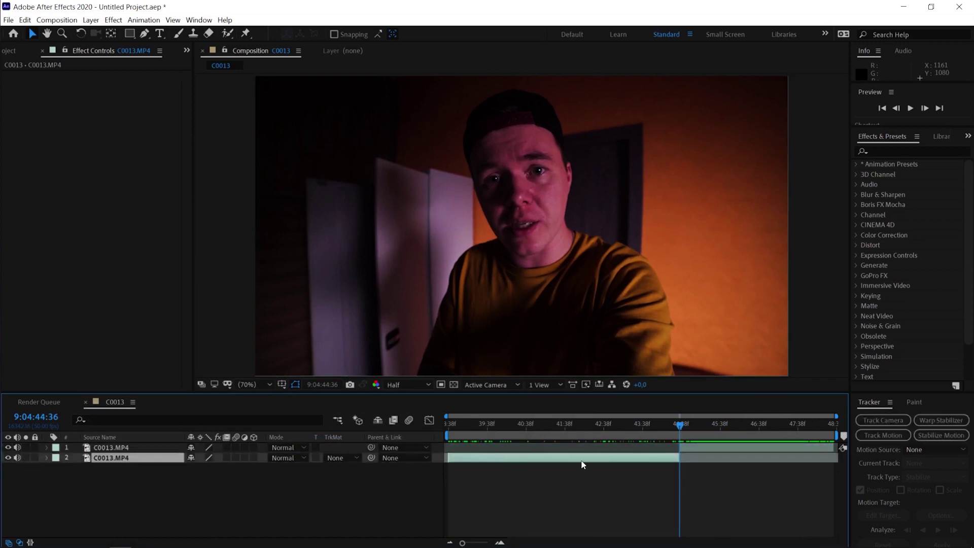
click(113, 449)
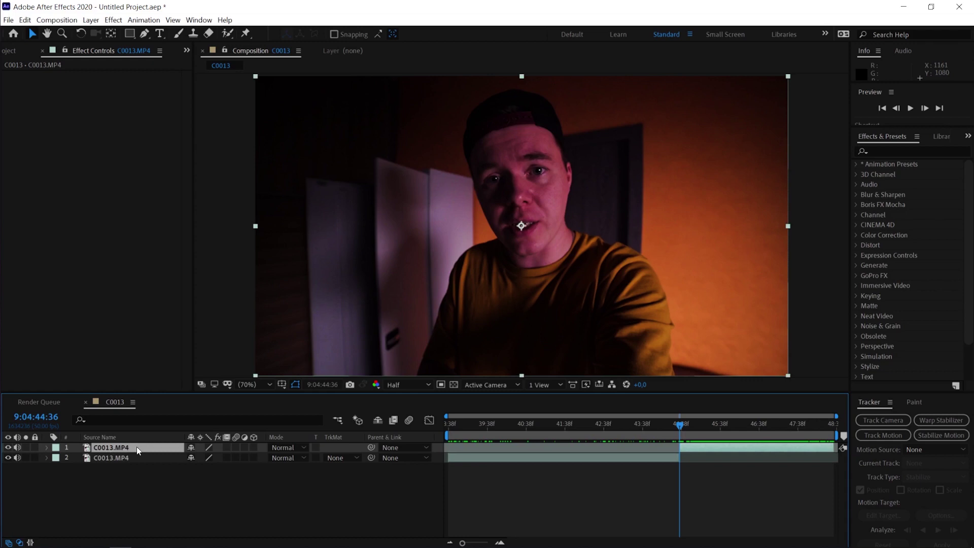
key(ctrl+shift+c)
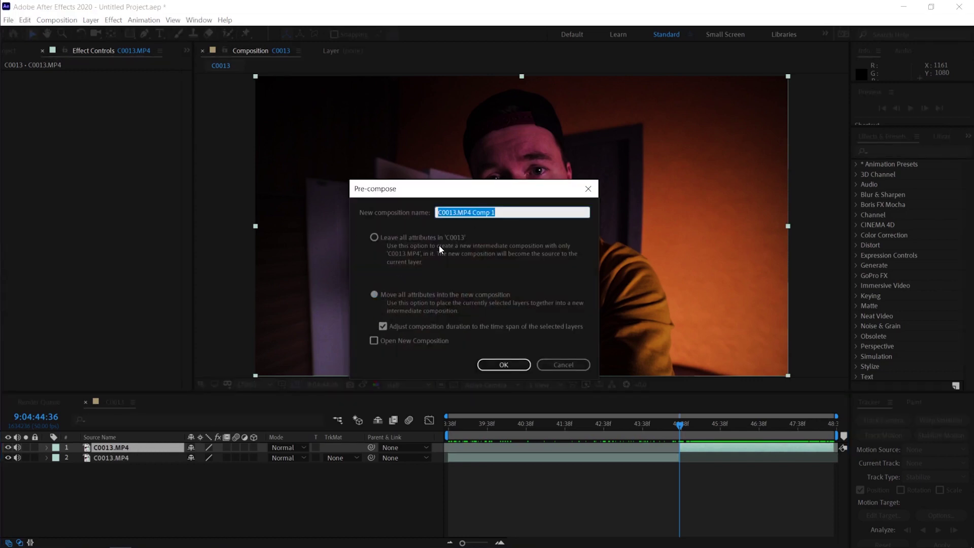
text(cthtu)
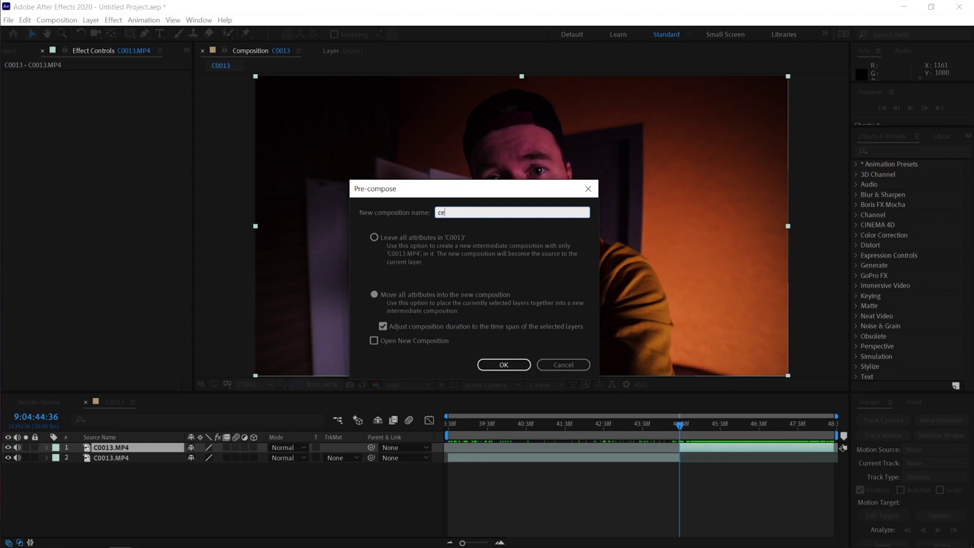
text(a)
key(Return)
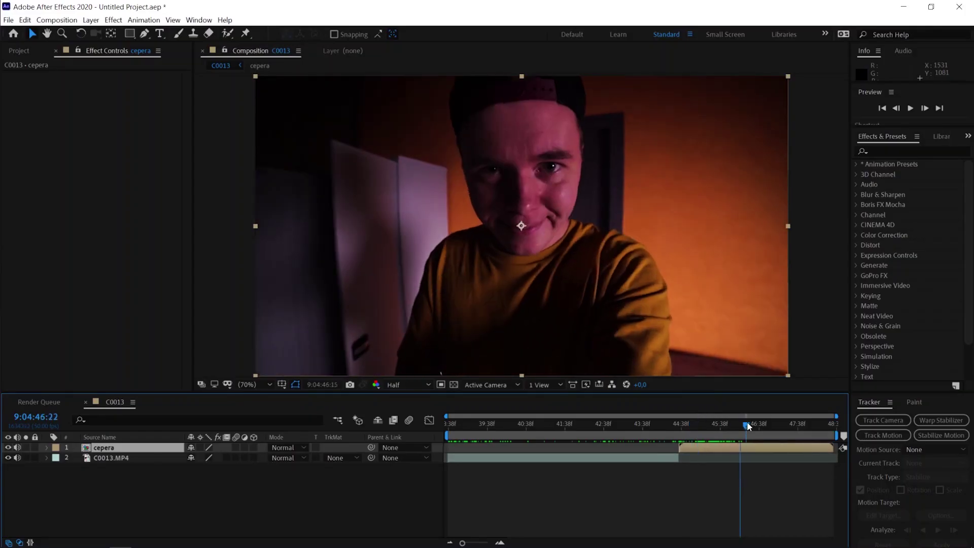
drag(741, 422, 767, 434)
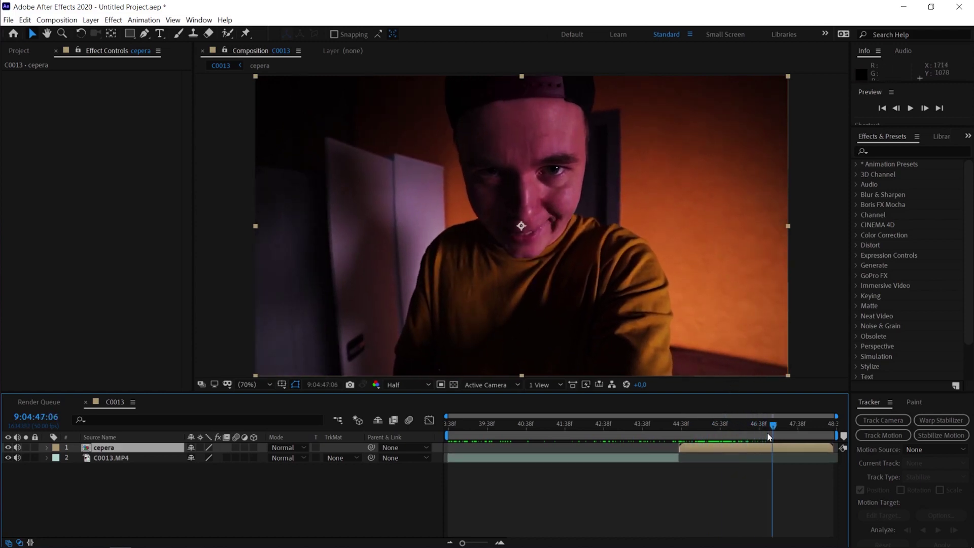
click(735, 427)
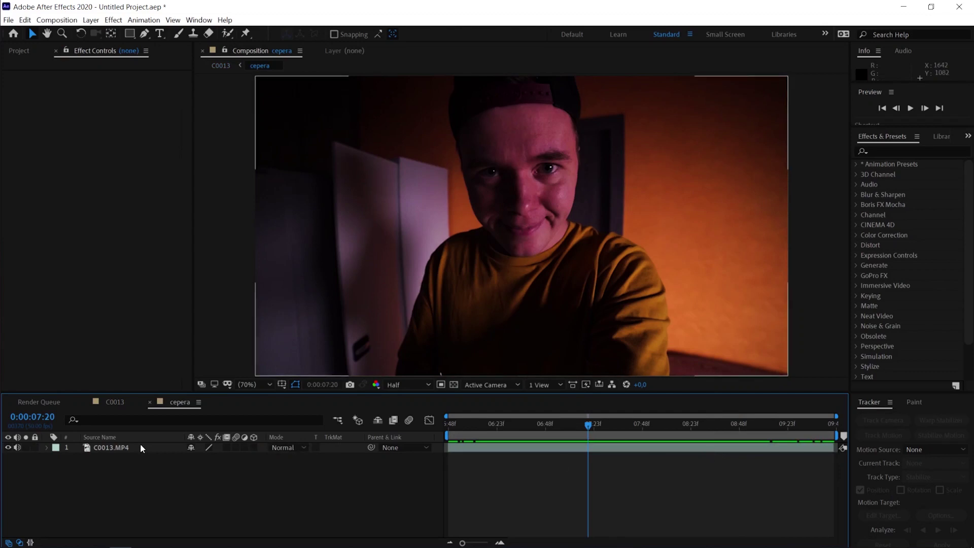
- Add a Curves effect to the cepera footage, raise the RGB curve, then preview in C0013
click(141, 447)
click(112, 20)
click(284, 343)
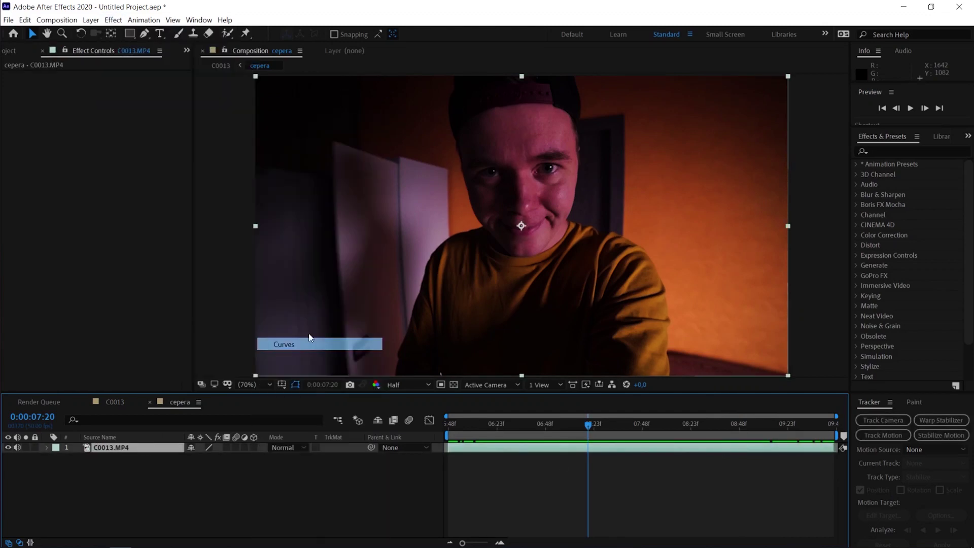
drag(75, 223, 75, 181)
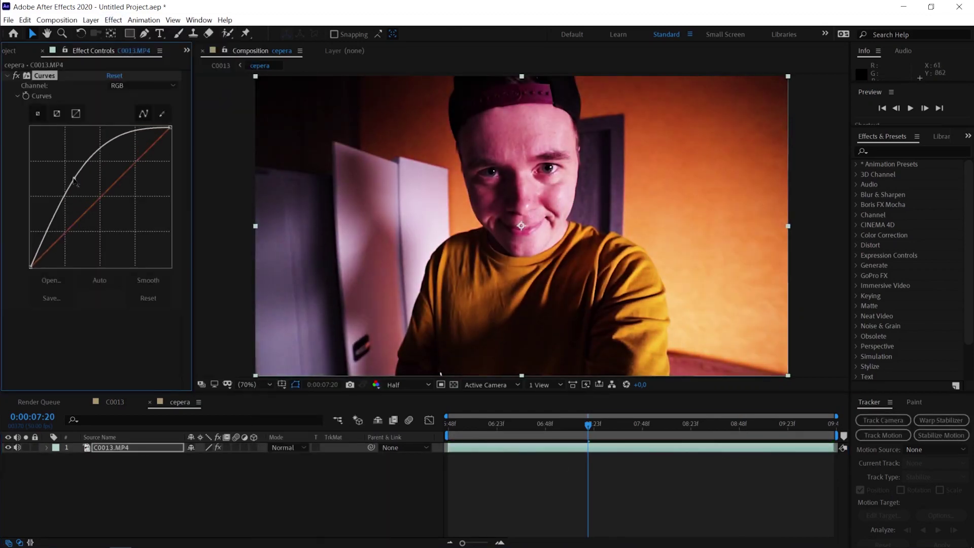
mouse_move(729, 424)
mouse_down()
mouse_move(740, 425)
mouse_move(681, 435)
mouse_up()
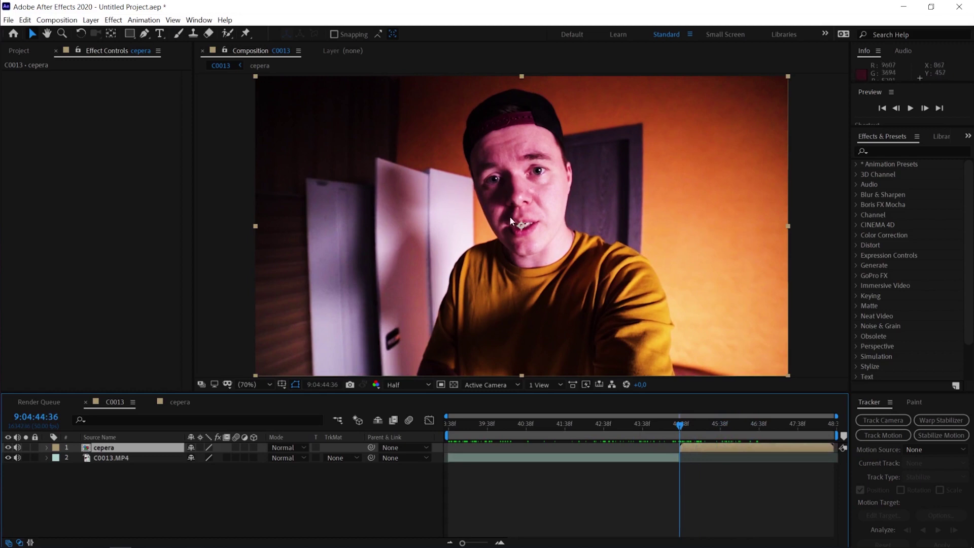
- Start Track Motion on cepera, nudge Track Point 1 onto the face, and set cepera as source
right_click(691, 451)
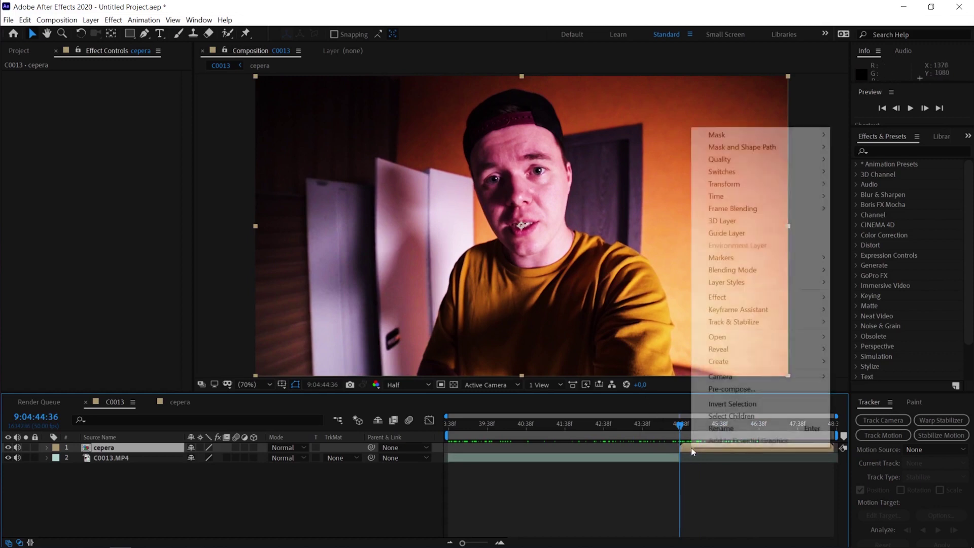
mouse_move(741, 325)
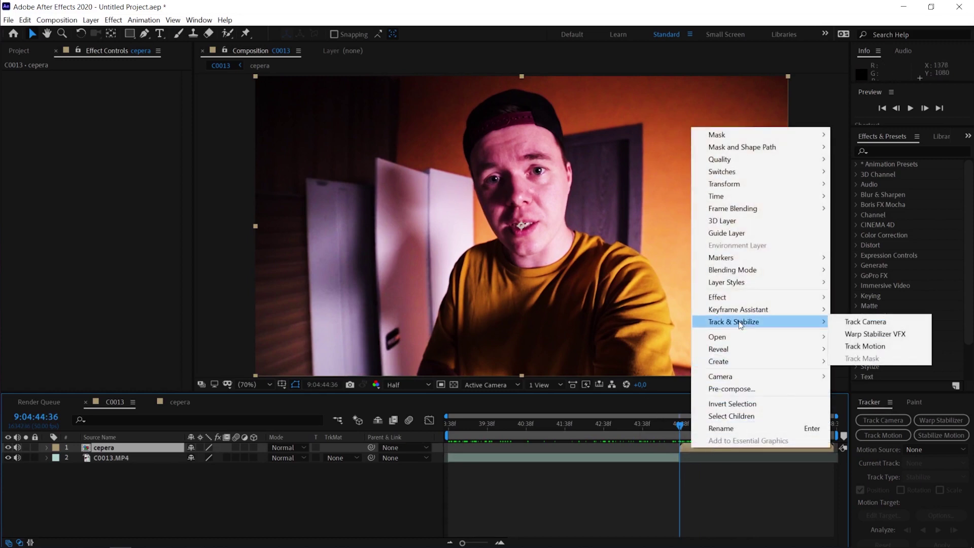
click(859, 347)
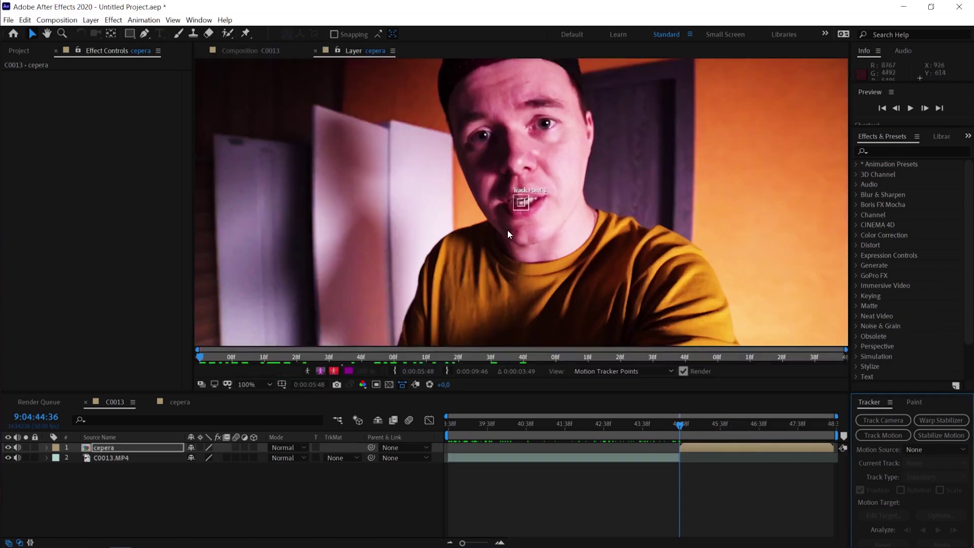
drag(528, 265, 527, 253)
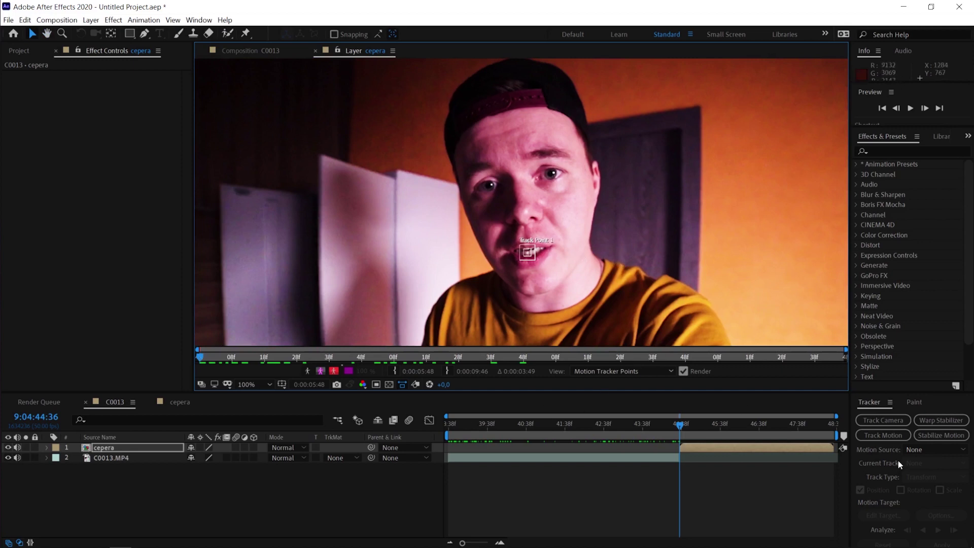
click(912, 450)
click(916, 474)
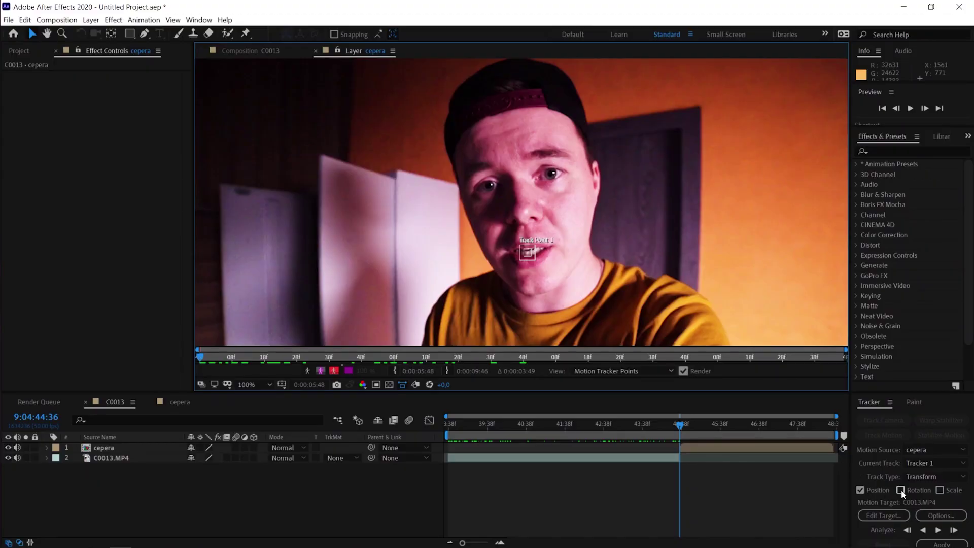
- Enable Rotation and Scale tracking and place the two track points on the left and right eyes
click(902, 490)
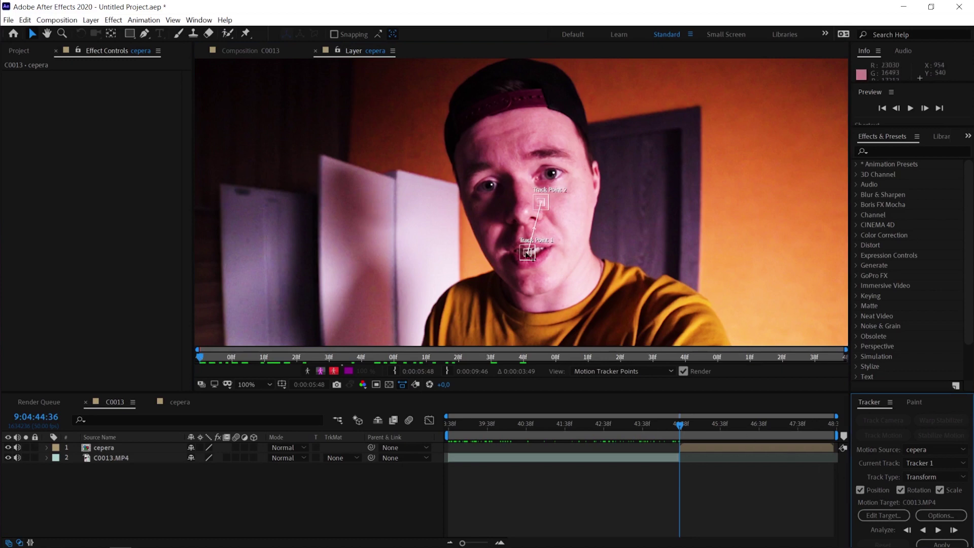
key(period)
drag(528, 295, 472, 173)
drag(573, 200, 582, 148)
key(period)
mouse_move(528, 210)
mouse_down()
mouse_move(581, 228)
mouse_move(548, 224)
mouse_up()
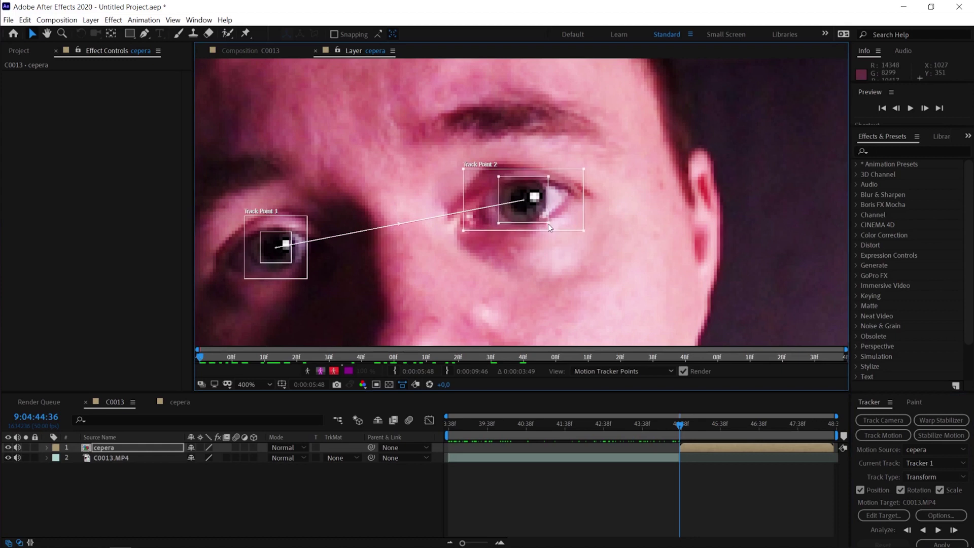
mouse_move(307, 278)
mouse_down()
mouse_move(338, 278)
mouse_move(295, 265)
mouse_move(300, 274)
mouse_up()
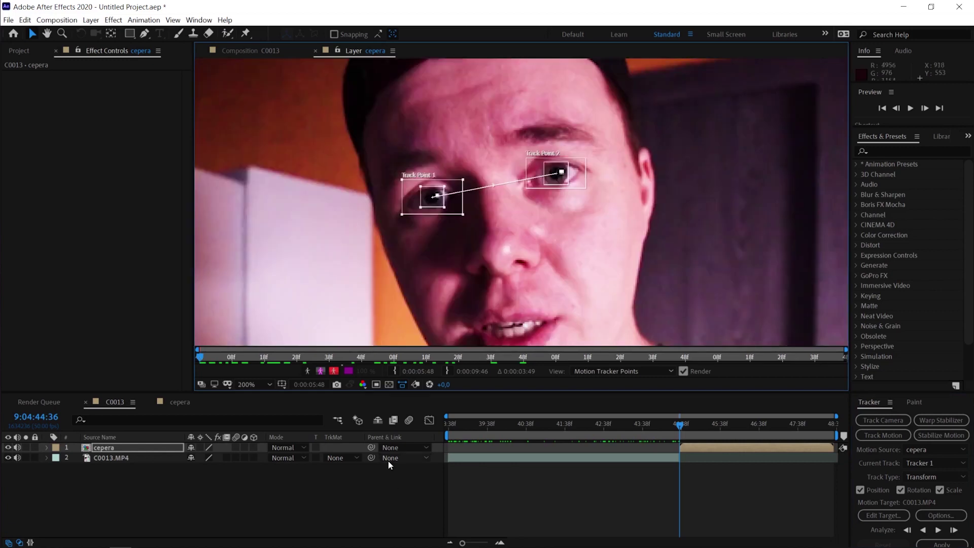
- Bring up the timeline's New layer menu from the empty area below the layers
right_click(291, 487)
click(183, 514)
right_click(321, 490)
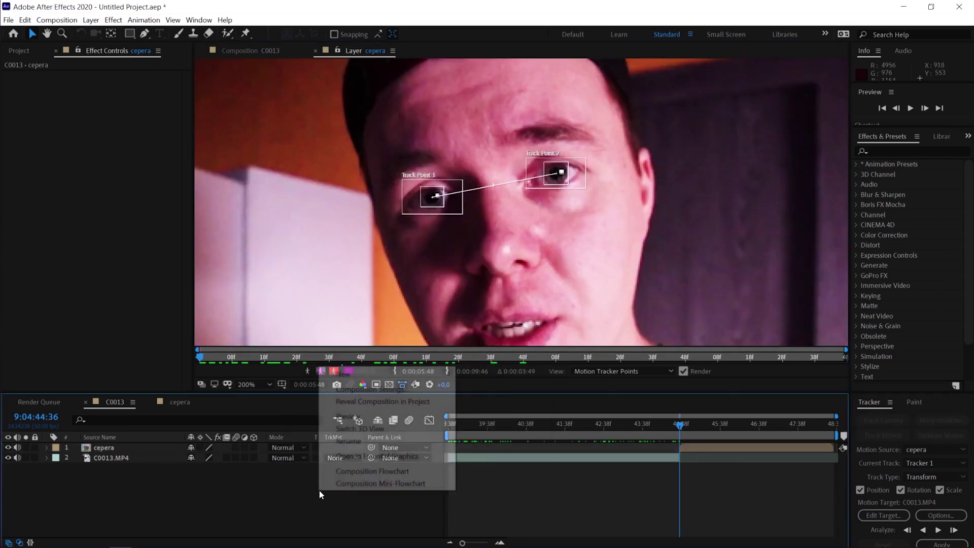
mouse_move(410, 378)
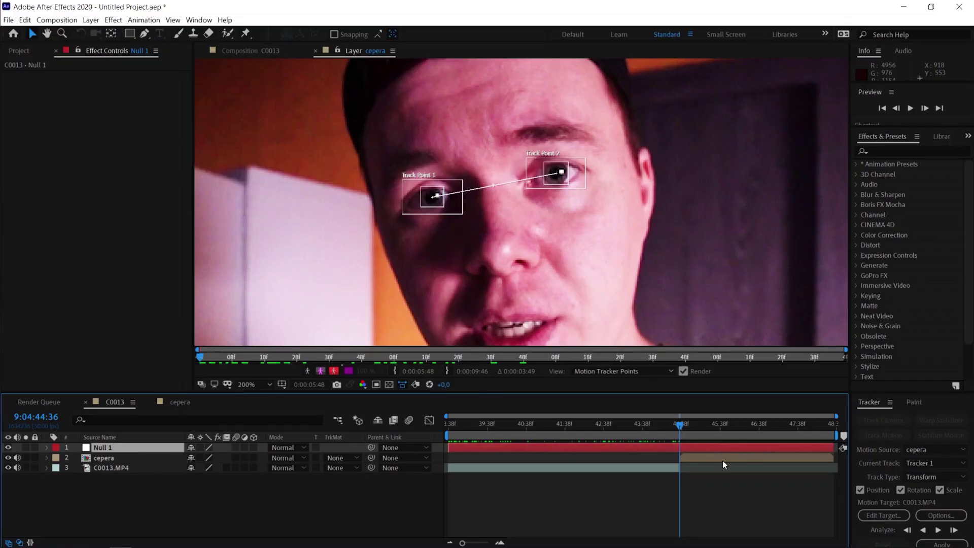
- Set Null 1 as the motion target for cepera's eye tracker via Edit Target
click(724, 460)
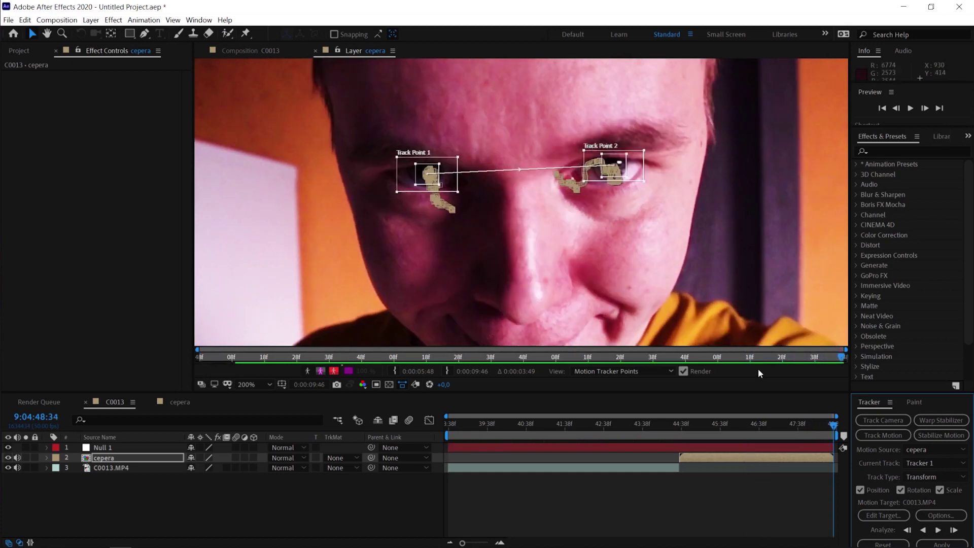
click(883, 516)
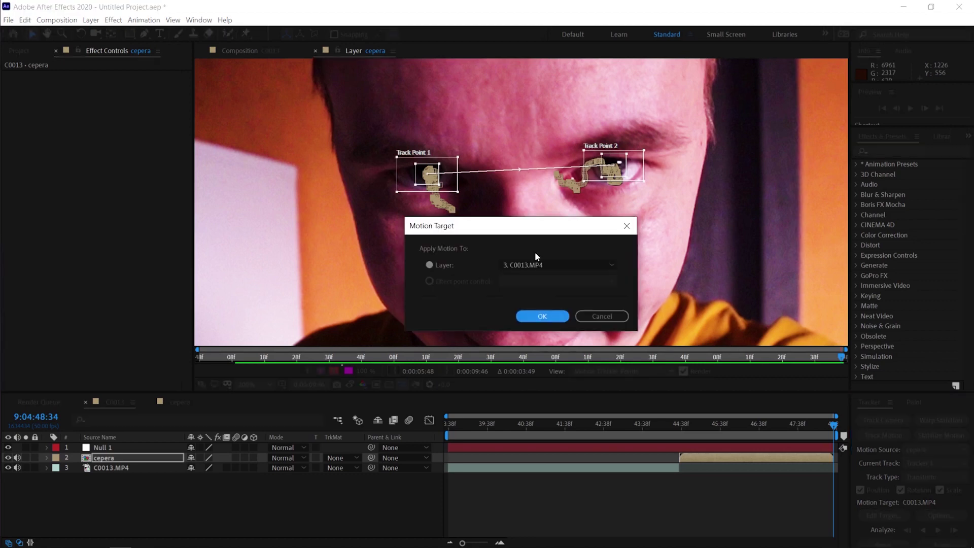
click(539, 264)
click(541, 272)
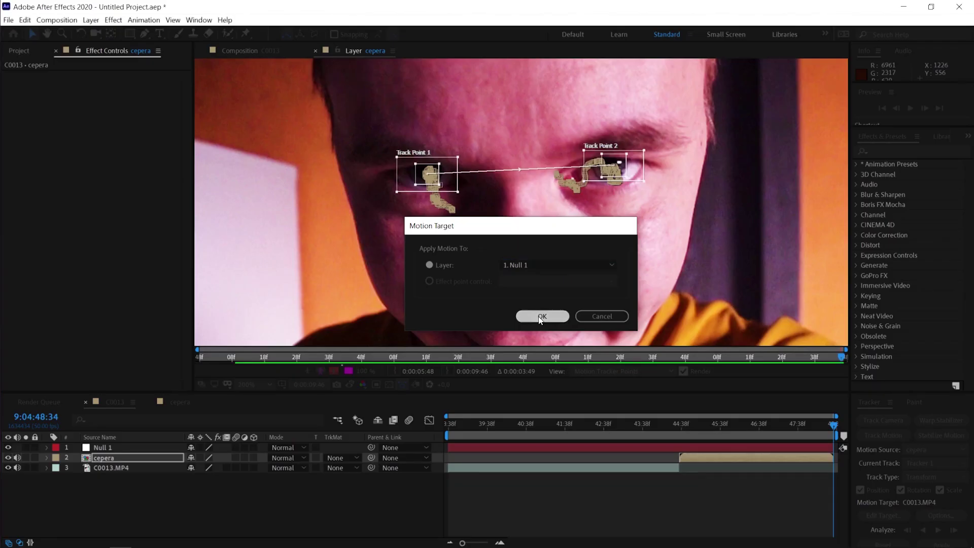
click(540, 315)
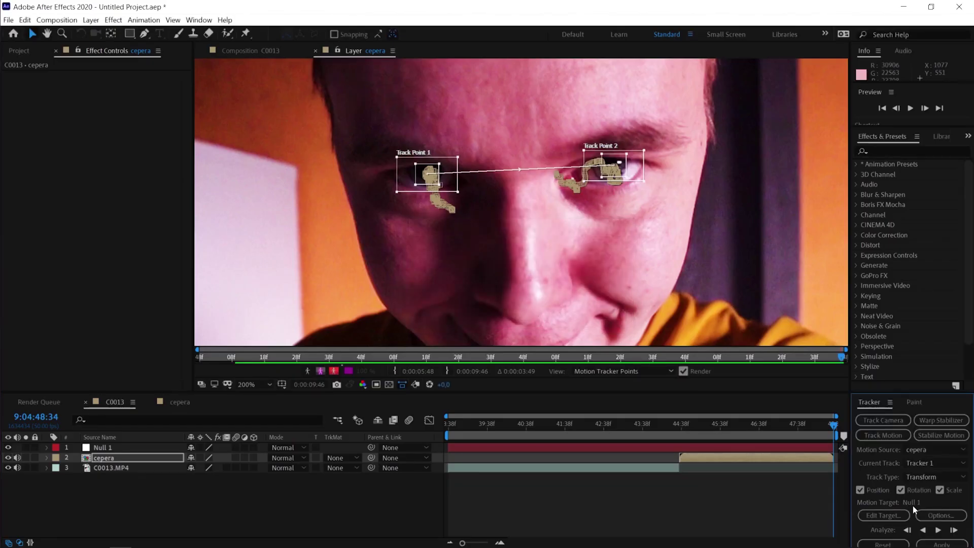
- Apply the track to Null 1, keeping both X and Y dimensions
click(942, 544)
click(634, 383)
click(634, 383)
click(627, 382)
click(658, 384)
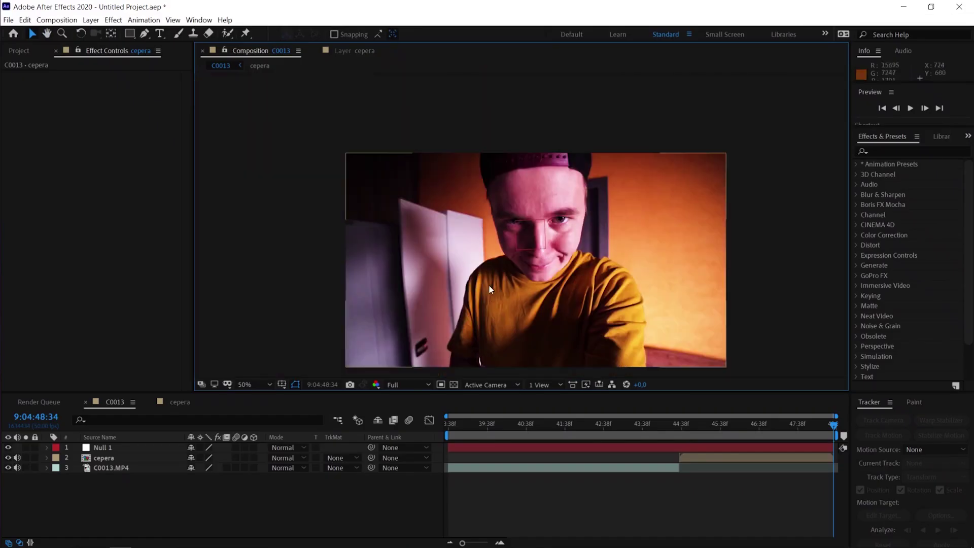
- Add a new adjustment layer and trim its start to the current frame with Alt+[
scroll(489, 288, down, 3)
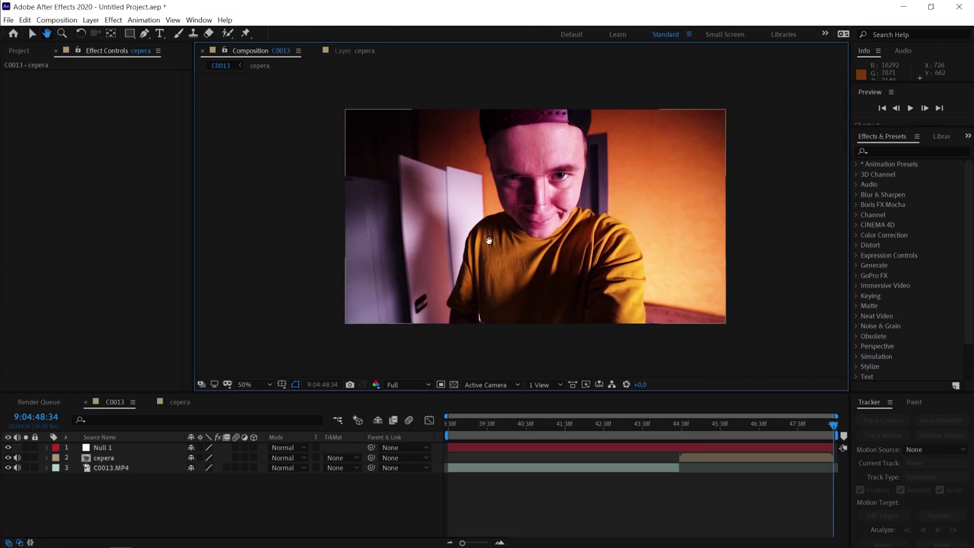
right_click(261, 507)
mouse_move(284, 390)
click(422, 474)
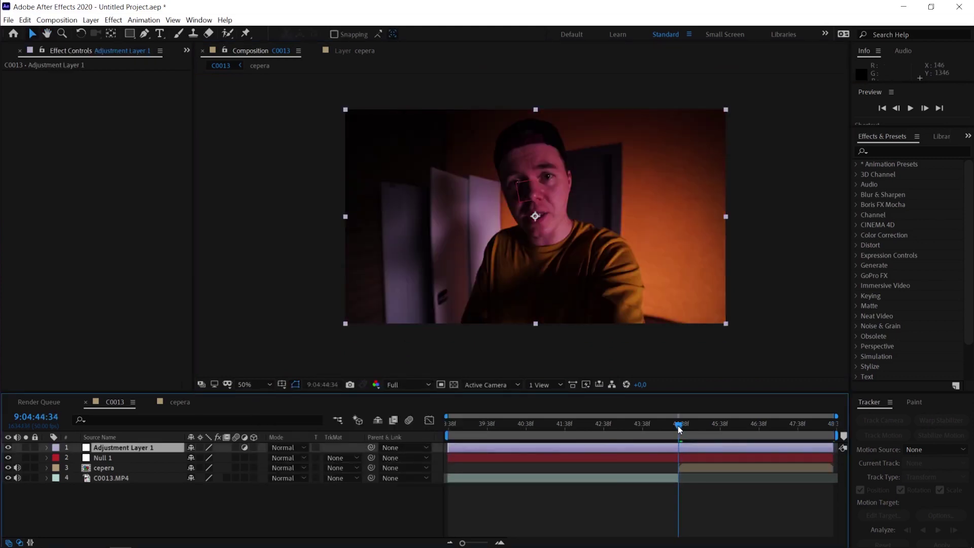
key(alt+bracketleft)
- Reselect Adjustment Layer 1, step to frame 44:37, and apply Distort > Bulge
click(690, 466)
click(689, 448)
click(682, 427)
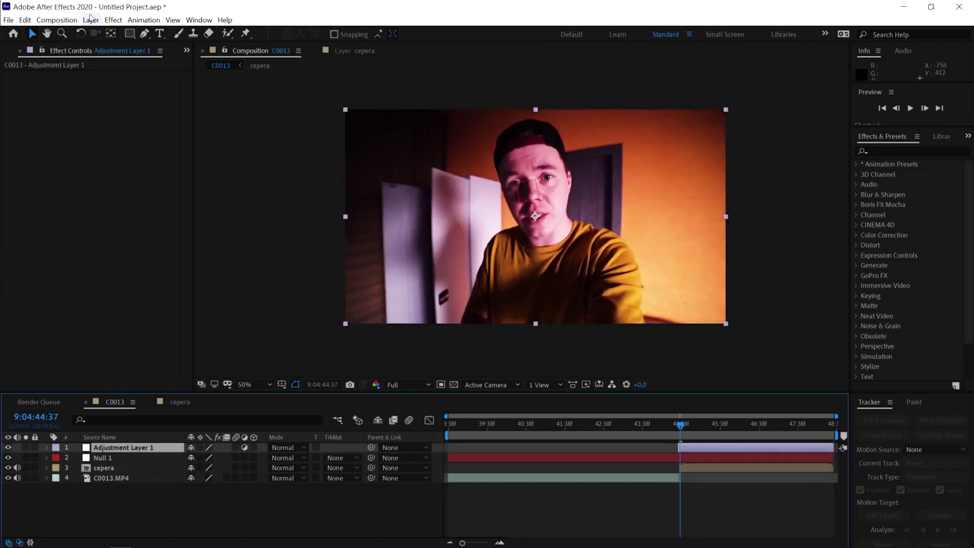
click(113, 20)
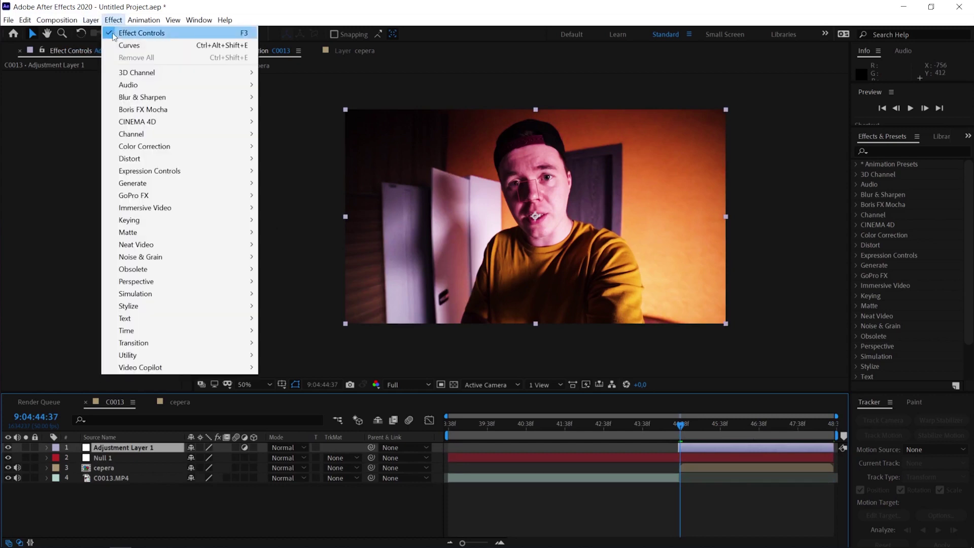
mouse_move(239, 158)
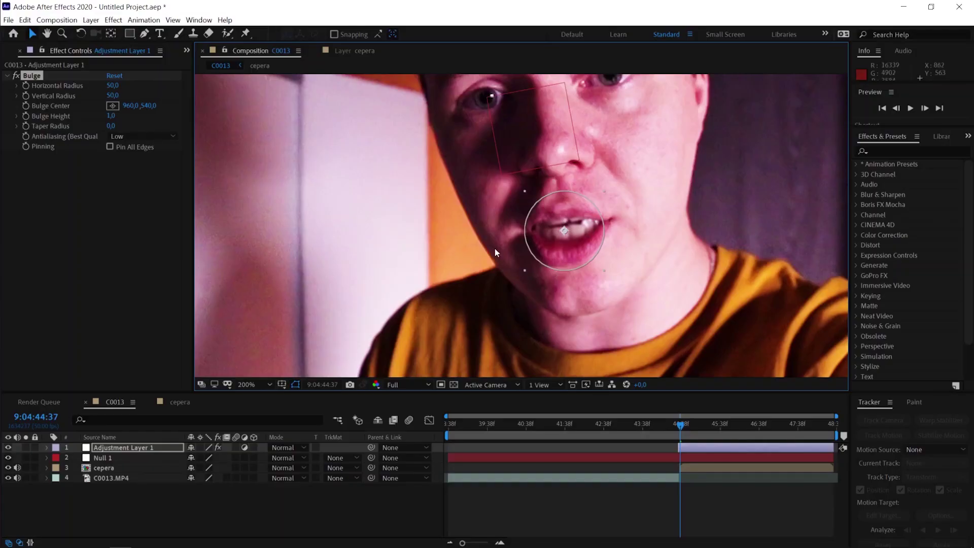
- Drag the Bulge center from the mouth up onto the left eye
scroll(406, 229, up, 2)
mouse_move(545, 280)
mouse_down()
mouse_move(572, 203)
mouse_move(596, 221)
mouse_up()
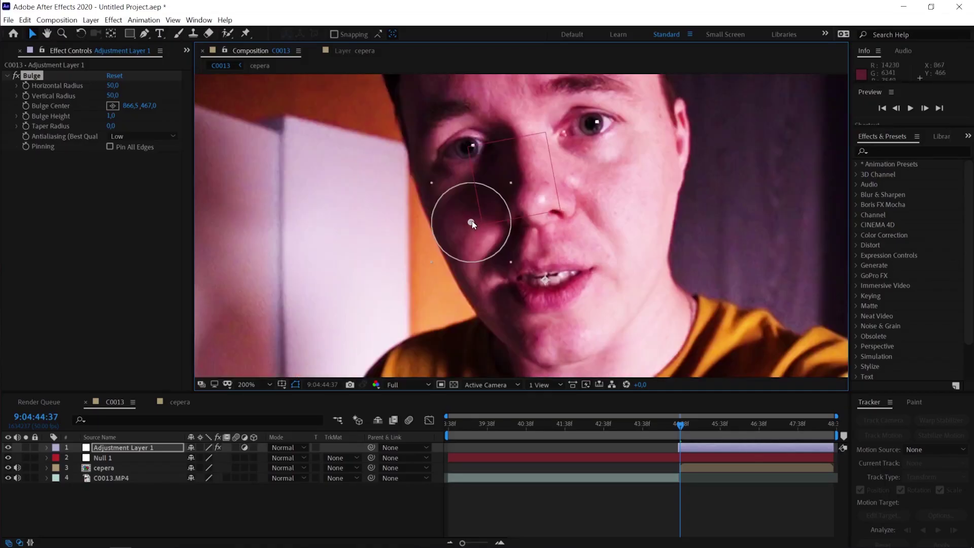
drag(471, 222, 466, 147)
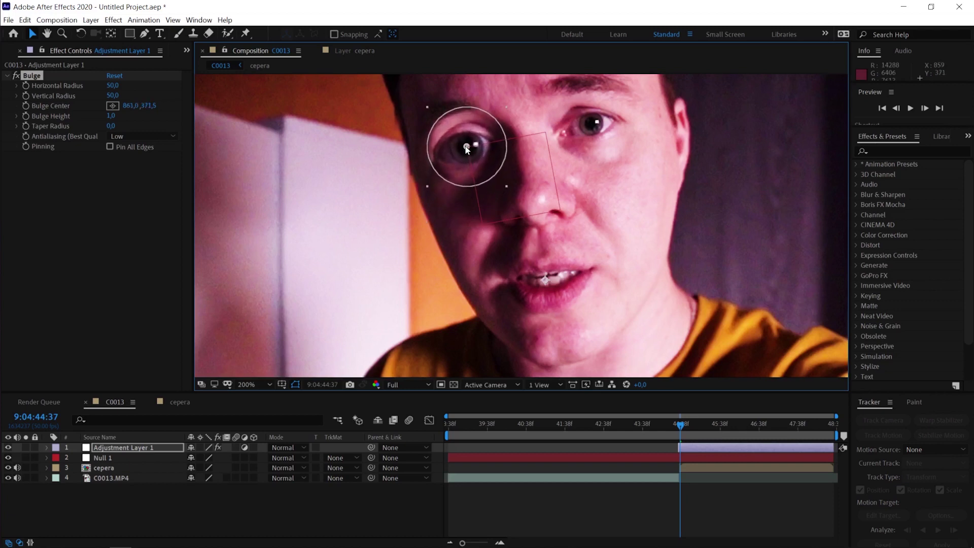
- Zoom to 400% on the eye and reshape the bulge into a wide, flat ellipse fitting it
key(comma)
click(404, 506)
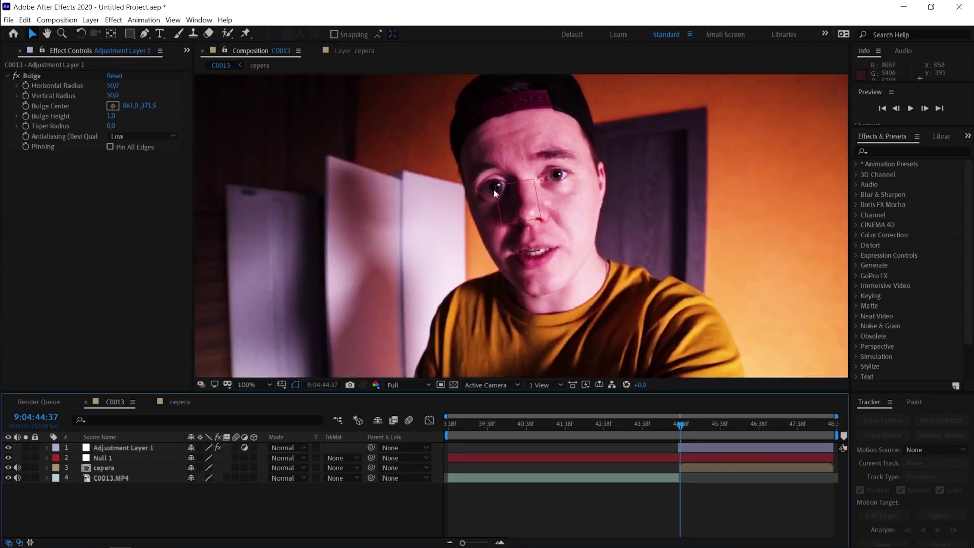
click(501, 182)
scroll(501, 181, up, 4)
drag(385, 185, 510, 318)
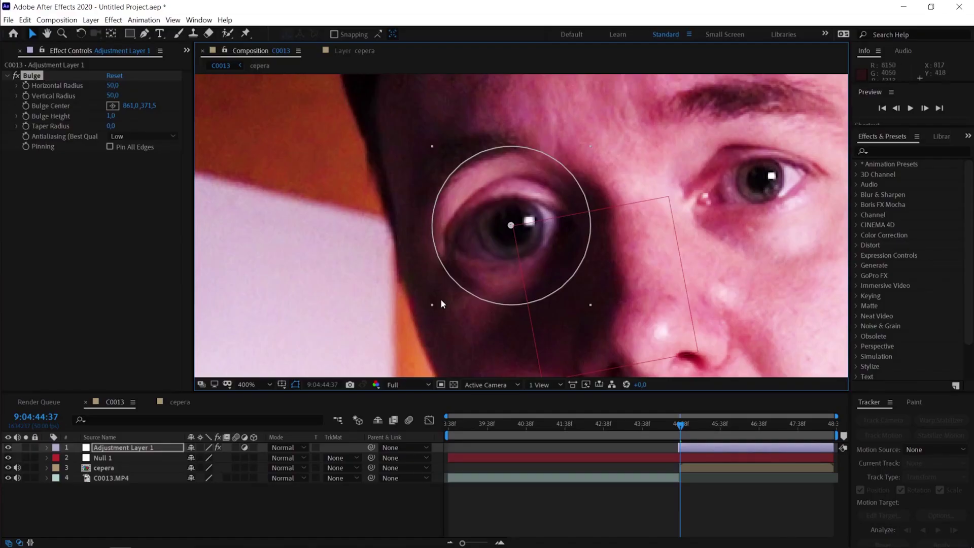
mouse_move(590, 305)
mouse_down()
mouse_move(609, 299)
mouse_move(541, 318)
mouse_up()
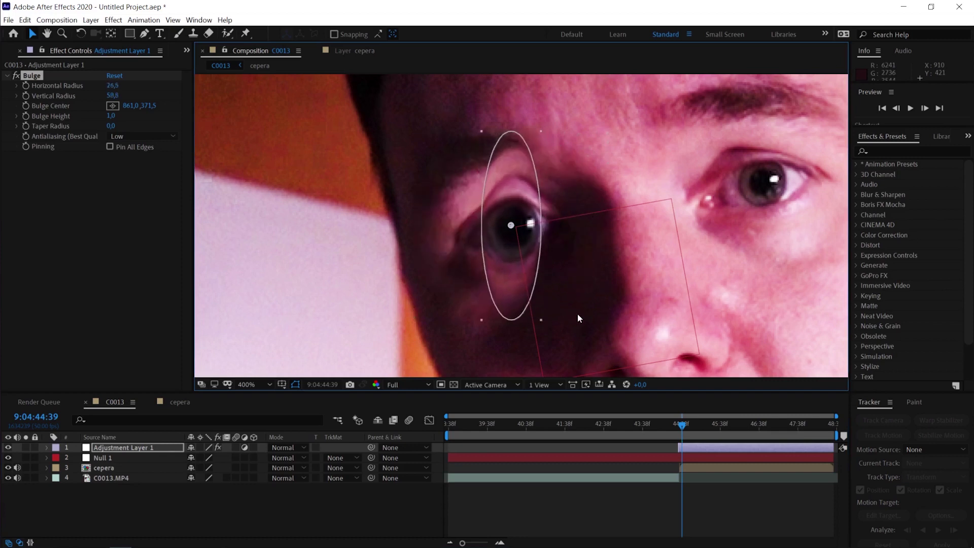
drag(578, 313, 635, 254)
drag(612, 286, 559, 229)
- Lower the Bulge Height slider from 1.0 to 0.8, then to about 0.6, previewing each change
click(372, 526)
key(comma)
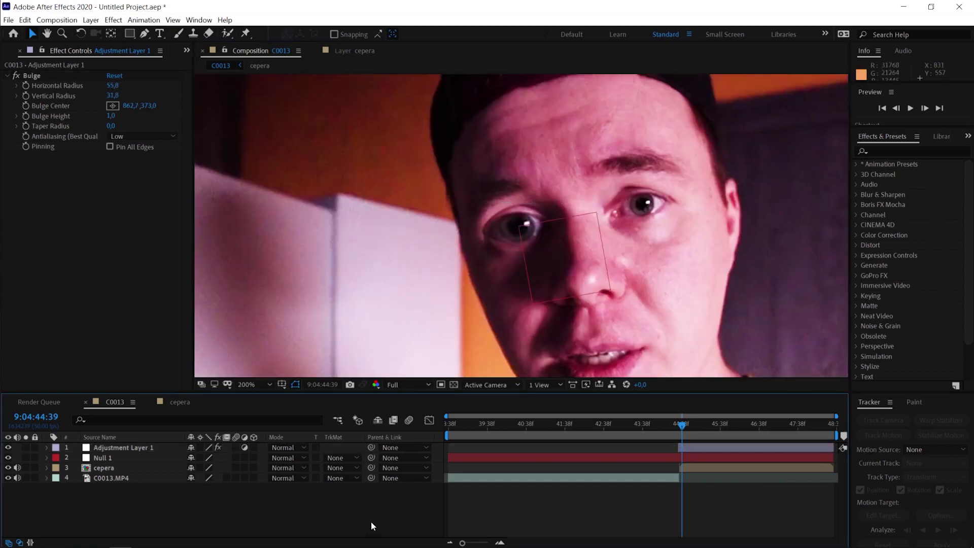
key(comma)
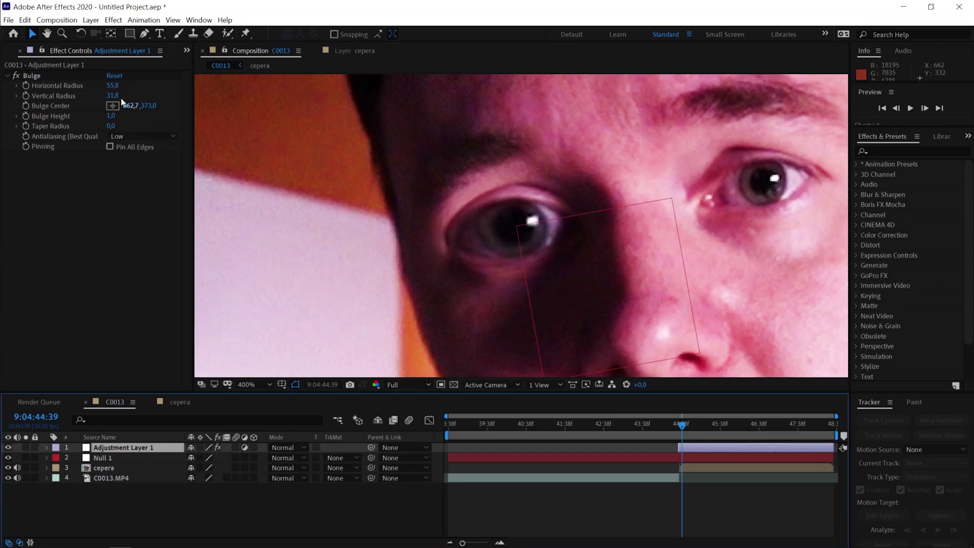
click(122, 102)
click(34, 77)
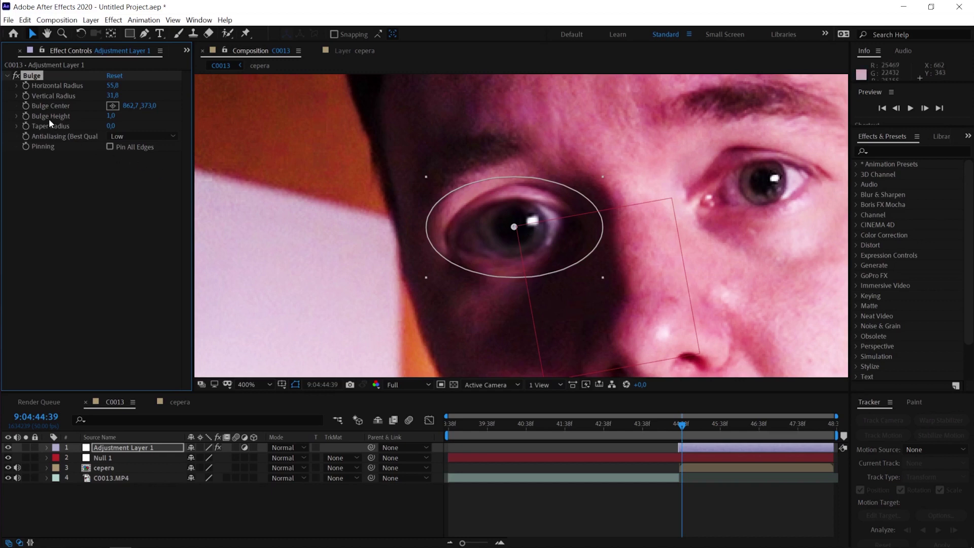
click(17, 116)
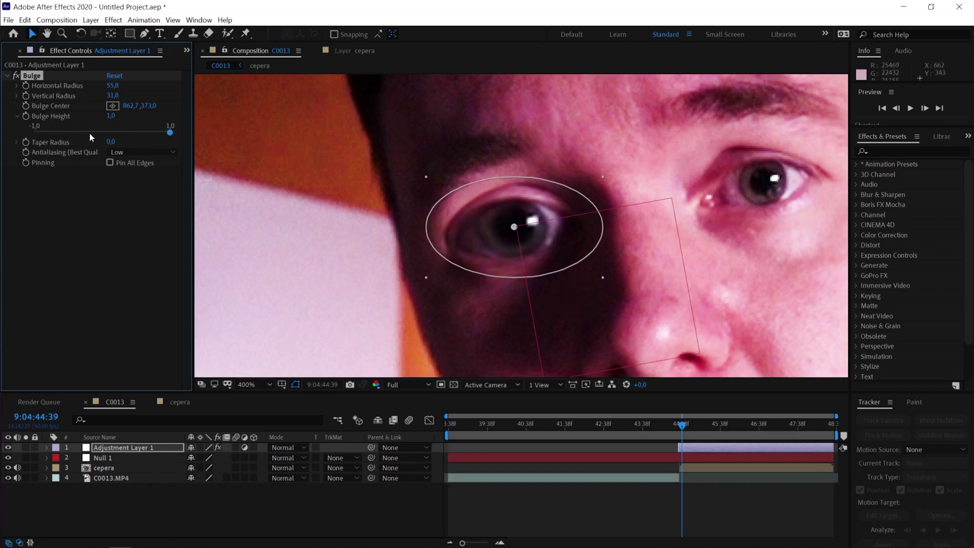
drag(164, 132, 21, 139)
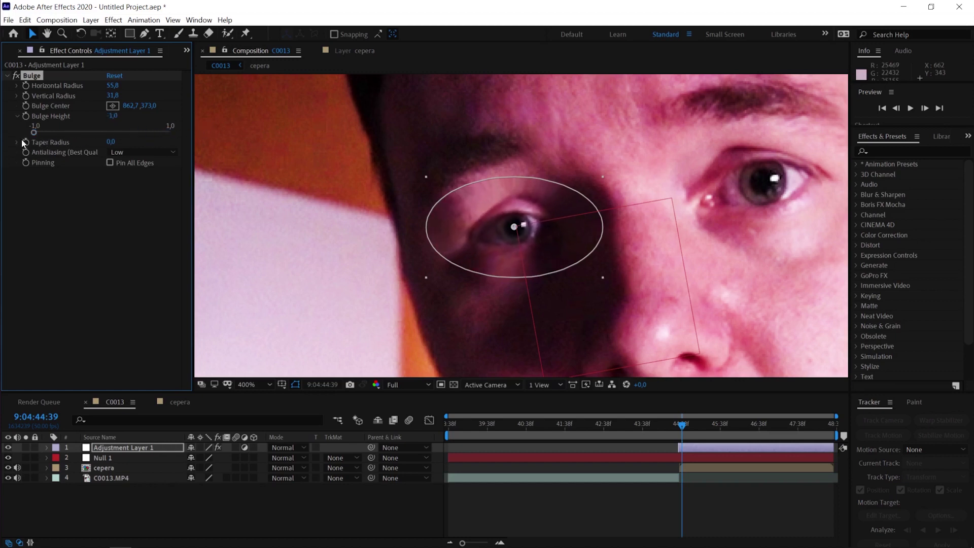
click(307, 505)
scroll(415, 286, down, 2)
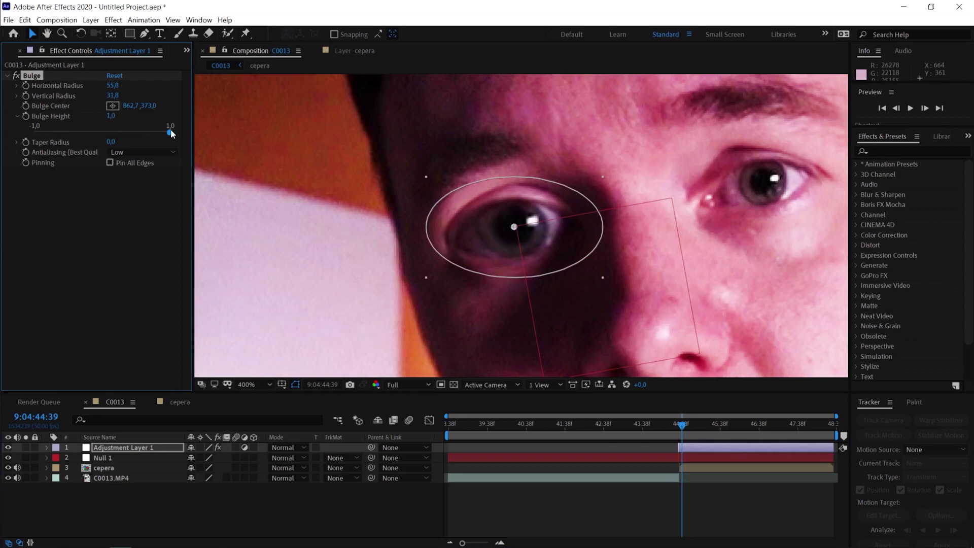
drag(169, 133, 147, 136)
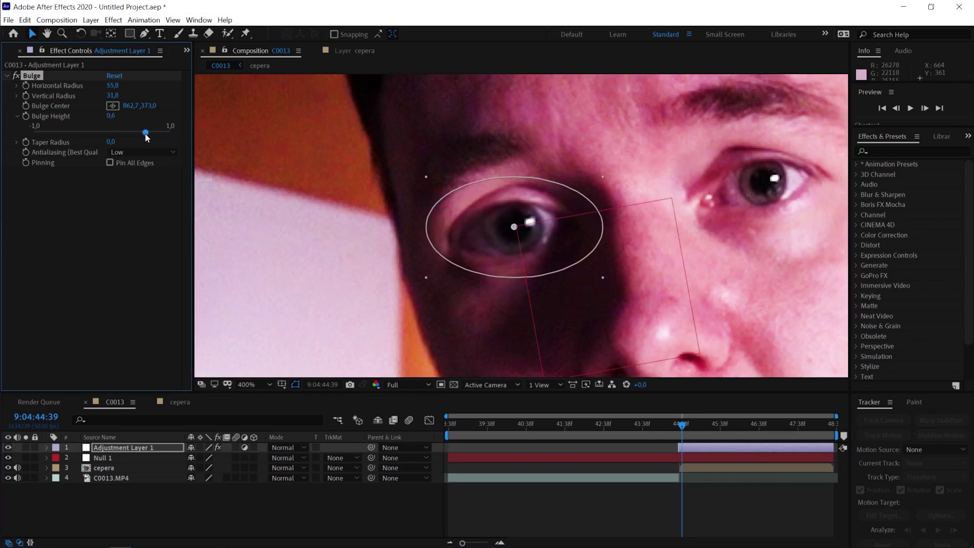
click(322, 510)
scroll(450, 269, down, 2)
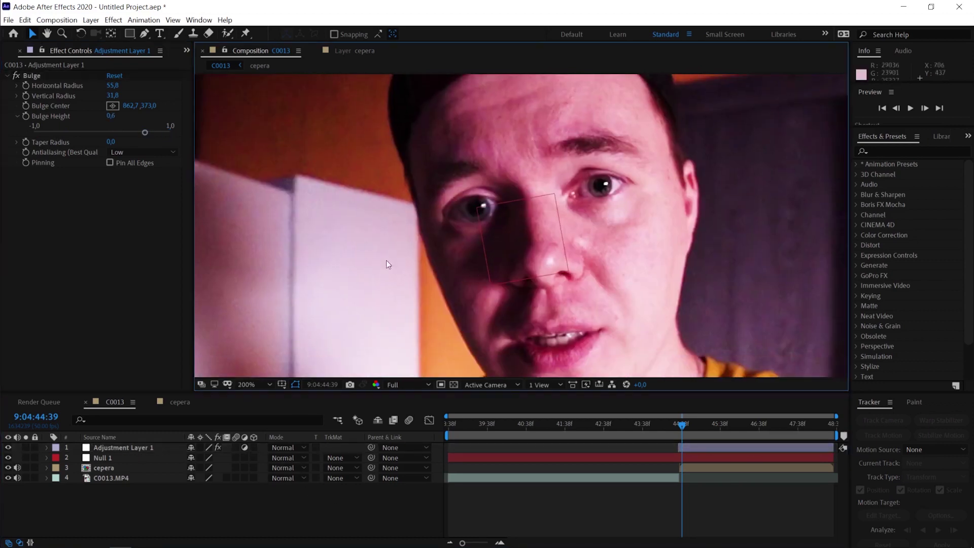
click(18, 77)
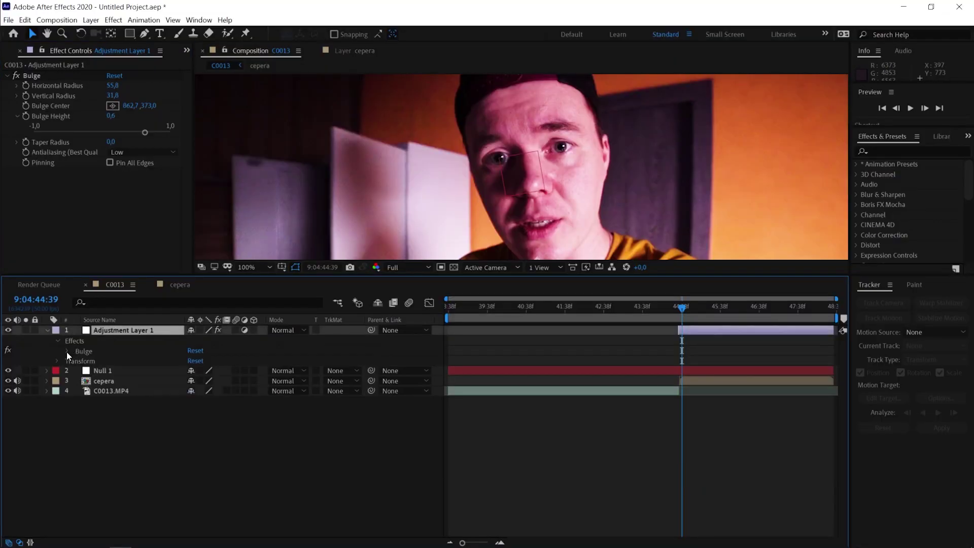
- Expand the Bulge properties and reveal Null 1's tracked Position keyframes alongside Bulge Center
click(68, 351)
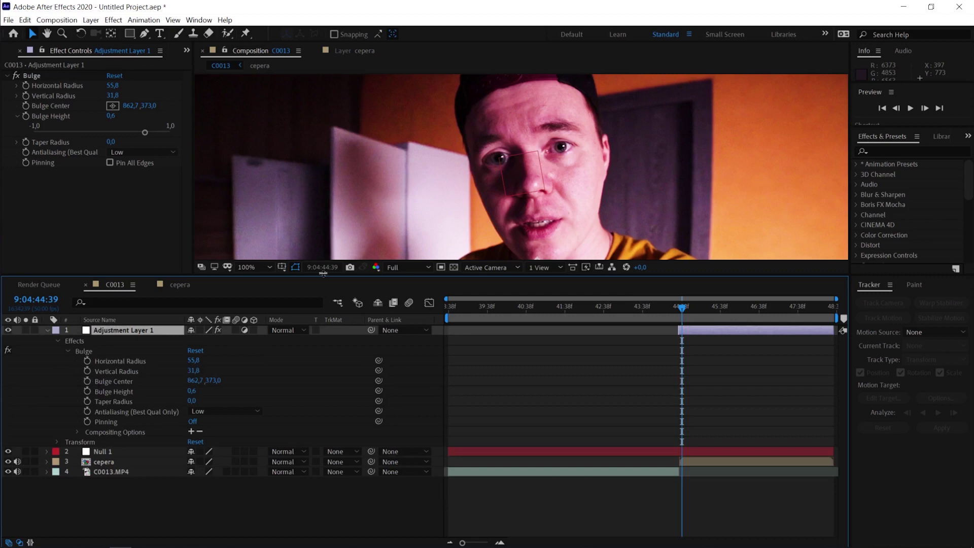
click(105, 383)
scroll(454, 218, up, 2)
scroll(470, 185, up, 2)
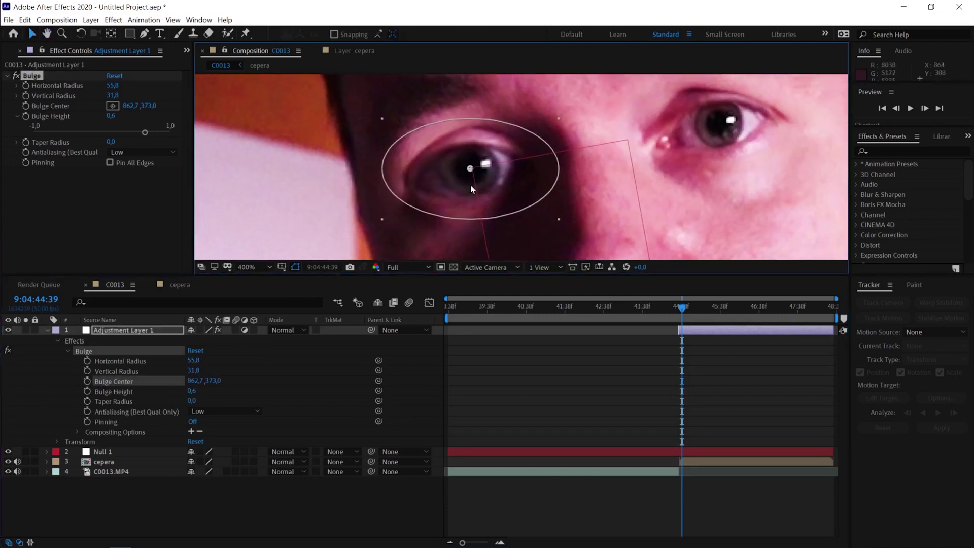
scroll(471, 171, down, 2)
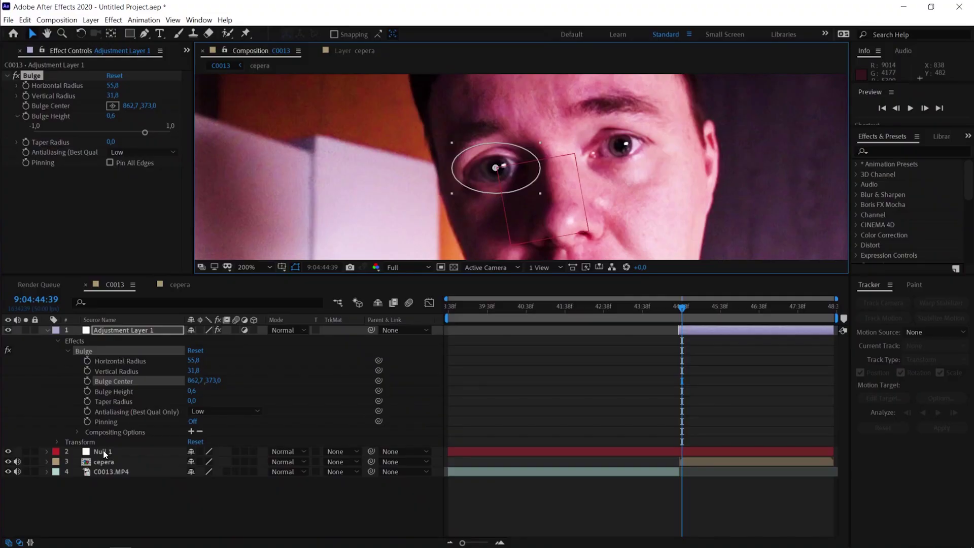
click(99, 453)
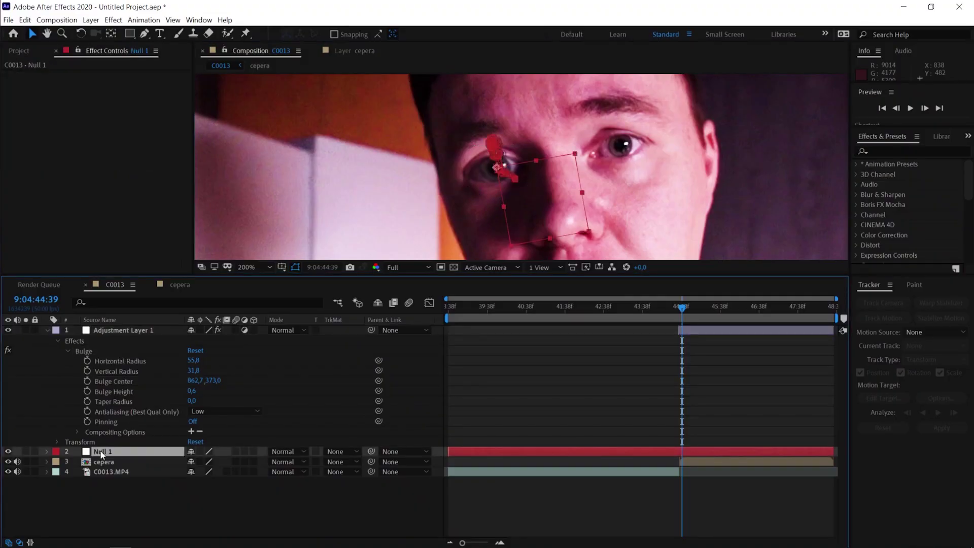
key(ctrl+v)
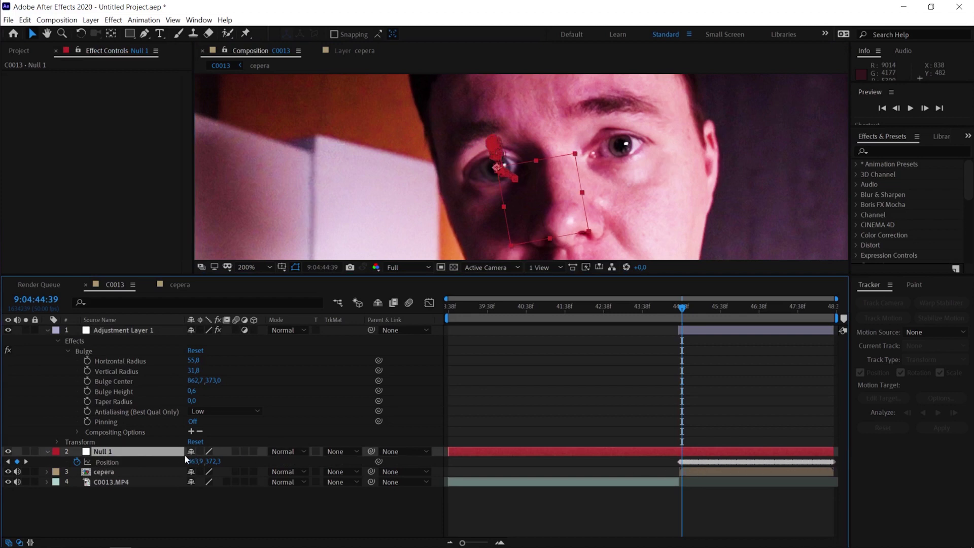
click(122, 382)
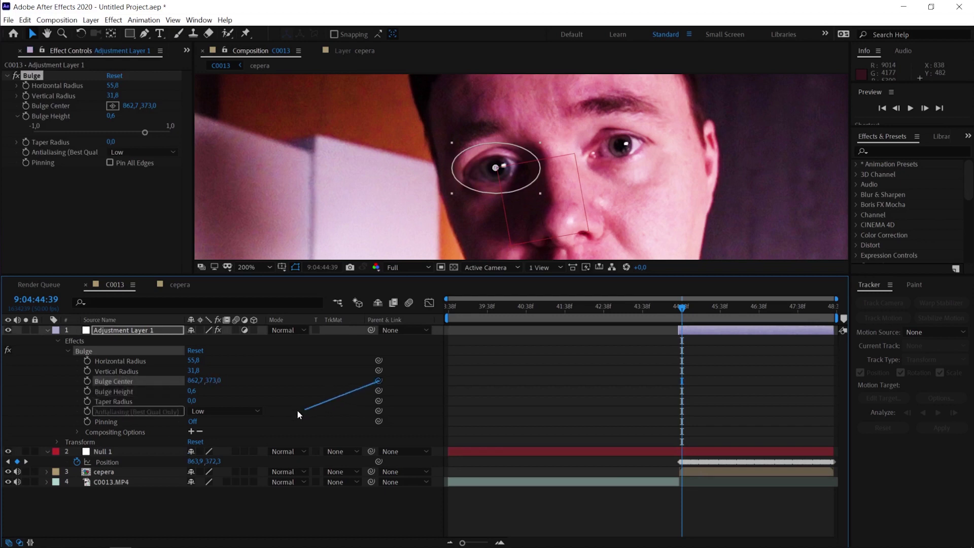
- Pick-whip Bulge Center to Null 1's Position and play ahead to confirm the bulge follows the eye
drag(298, 414, 182, 444)
drag(121, 462, 121, 462)
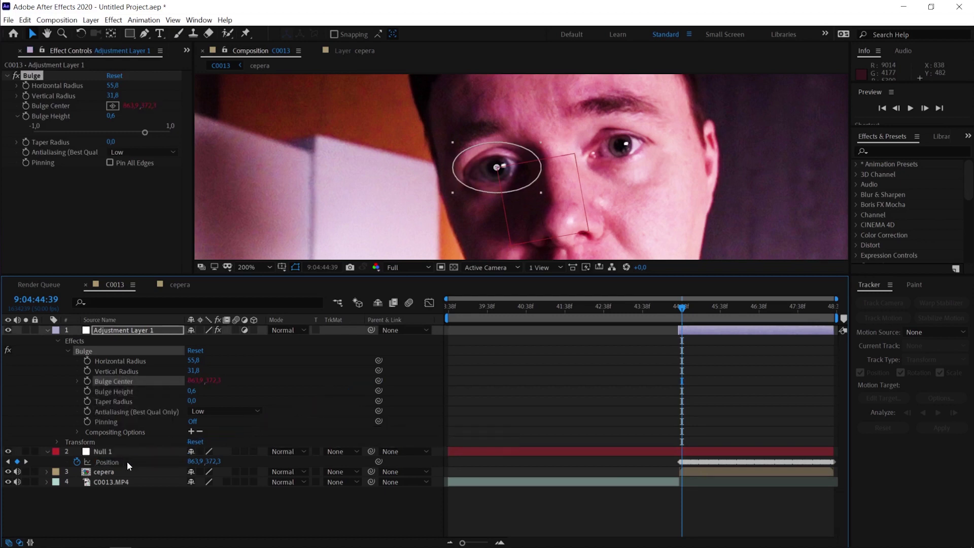
drag(424, 276, 423, 388)
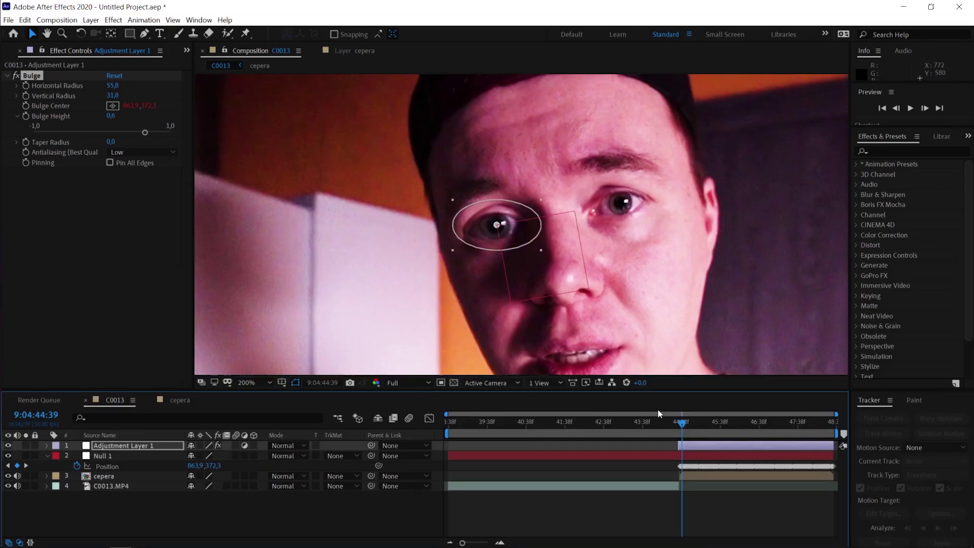
mouse_move(694, 426)
mouse_down()
mouse_move(787, 442)
mouse_move(813, 427)
mouse_up()
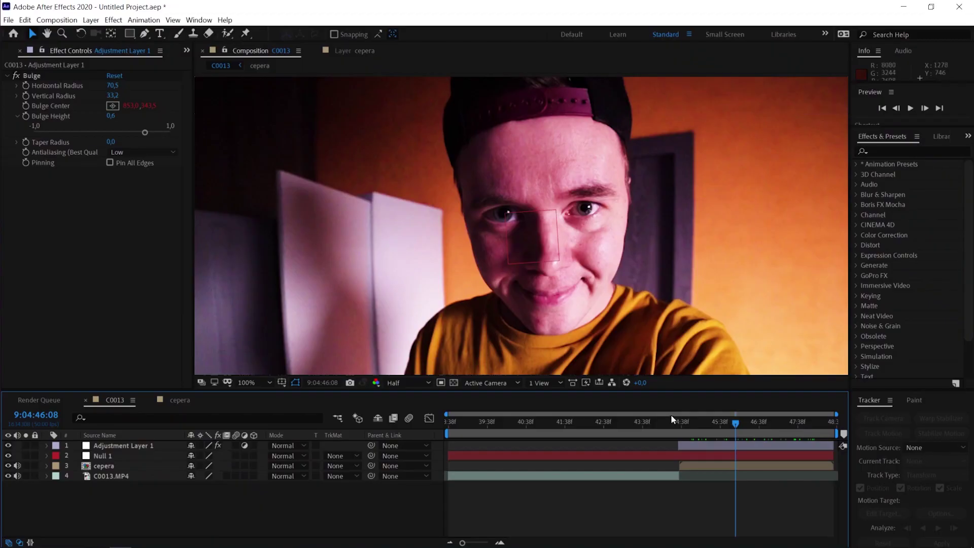
- Return to frame 44:37 and start motion tracking on the cepera layer
drag(682, 427, 681, 428)
click(687, 465)
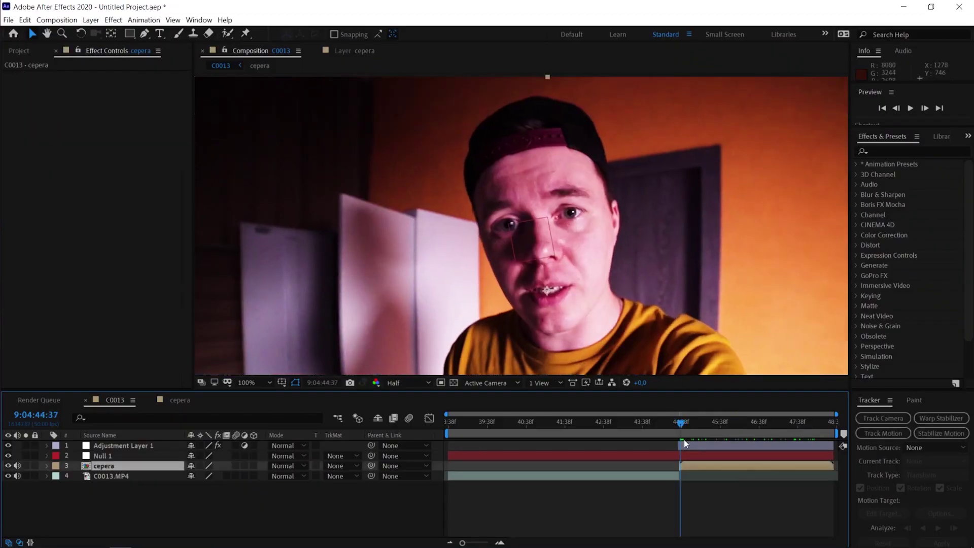
right_click(689, 466)
mouse_move(800, 339)
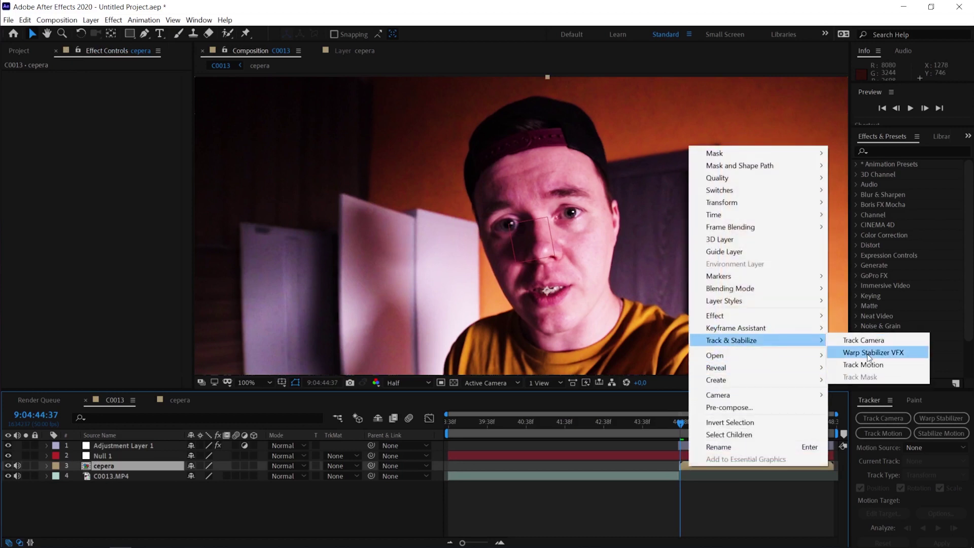
click(869, 362)
key(period)
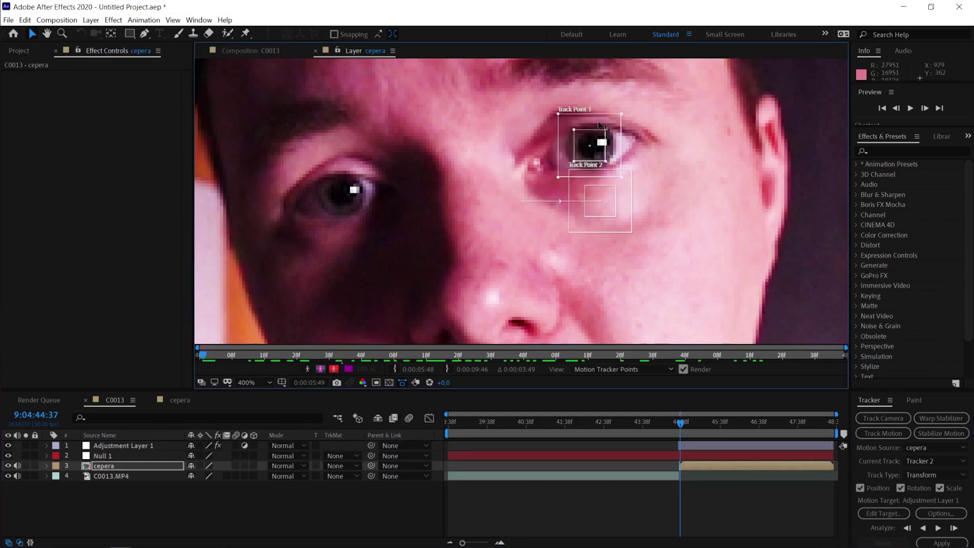
- Center Track Point 2 on the other eye with a larger search box, add a null, analyze forward, and place Adjustment Layer 2 on top
drag(364, 205, 362, 193)
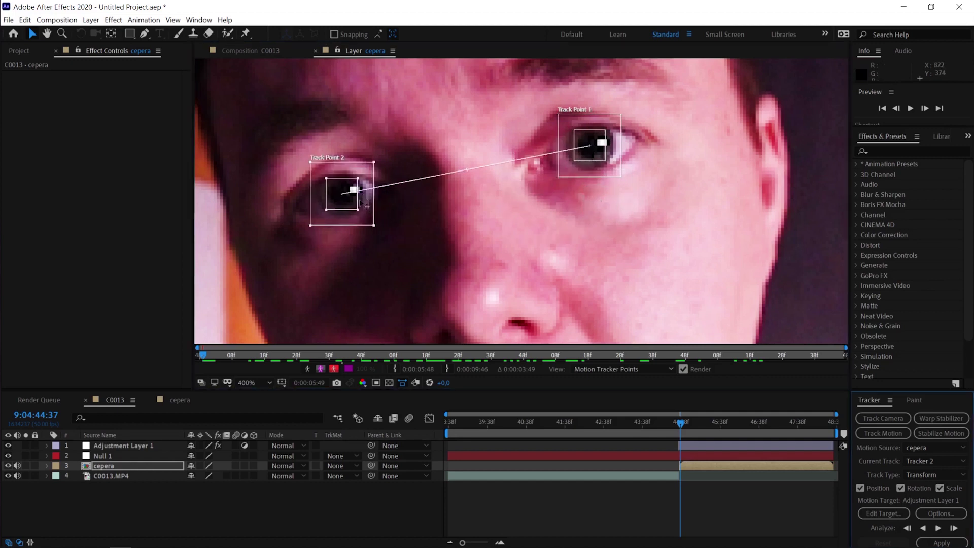
drag(614, 170, 601, 161)
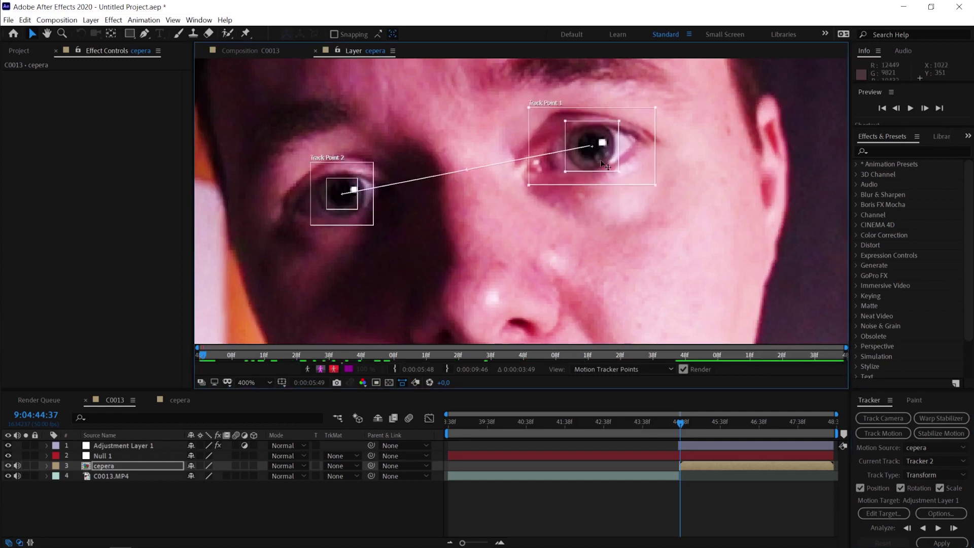
drag(374, 225, 411, 230)
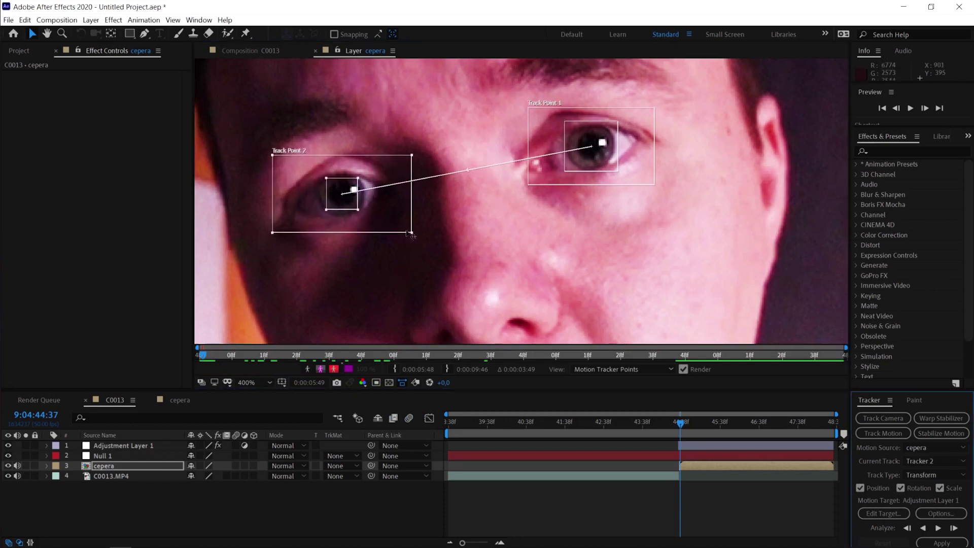
key(ctrl+alt+shift+y)
key(alt+Page_Down)
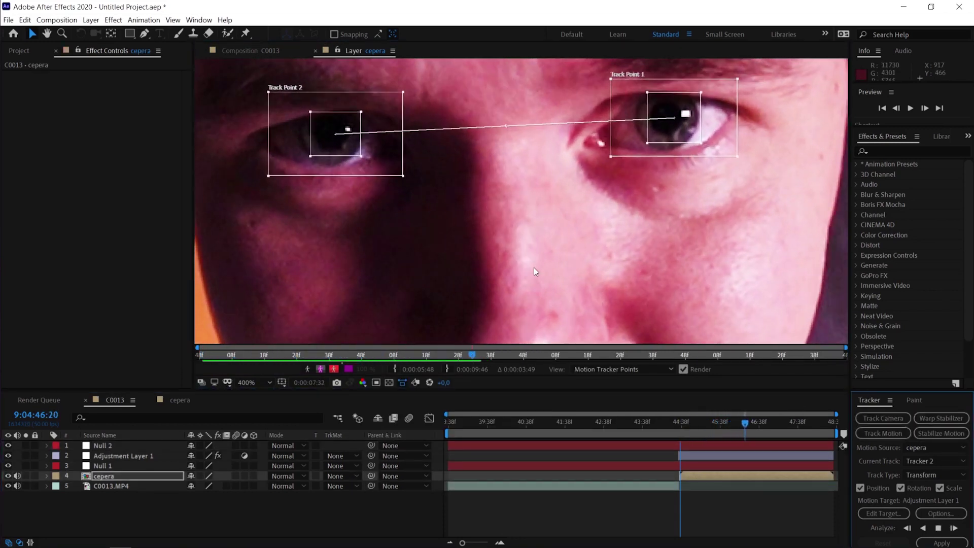
key(slash)
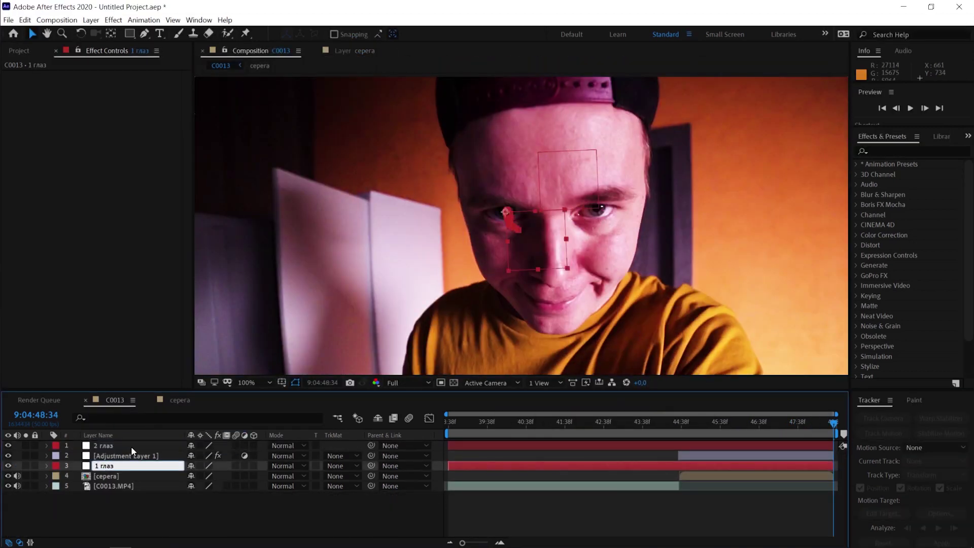
drag(131, 446, 391, 487)
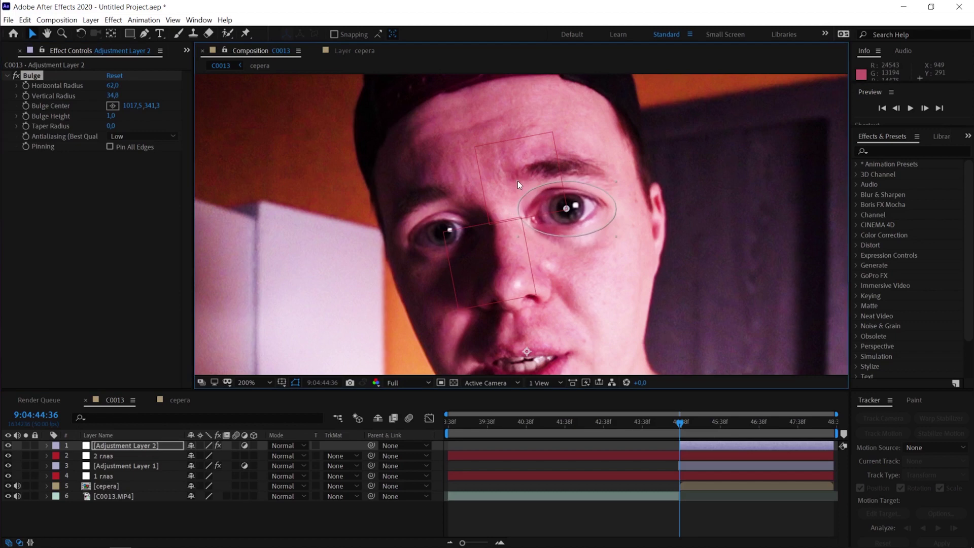
- Unsolo cepera and scrub to confirm the second eye's bulge follows the tracked eye
click(143, 351)
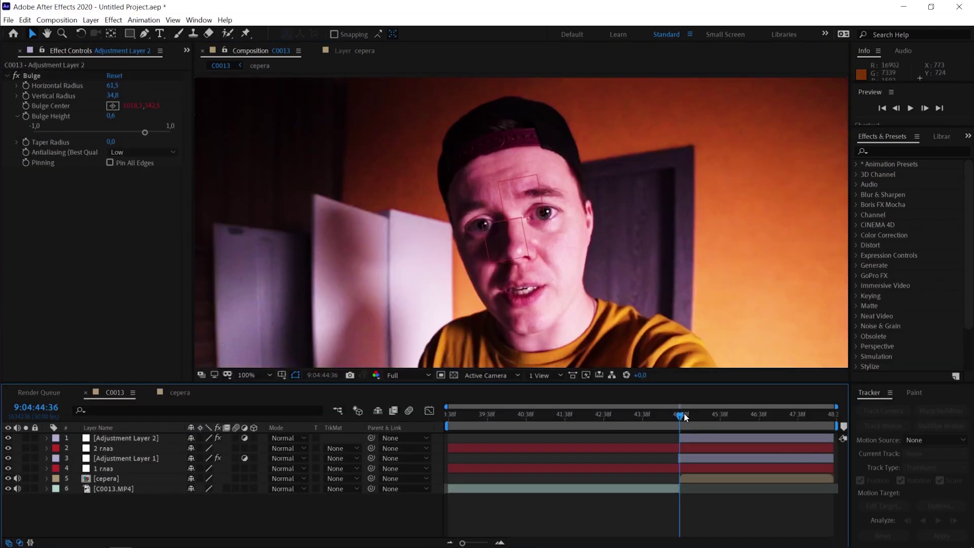
drag(684, 417, 752, 417)
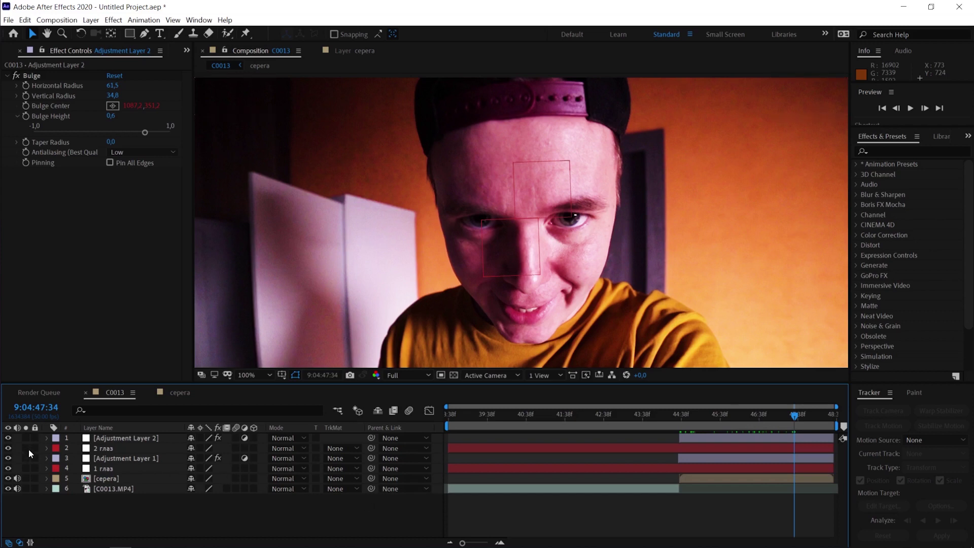
click(26, 478)
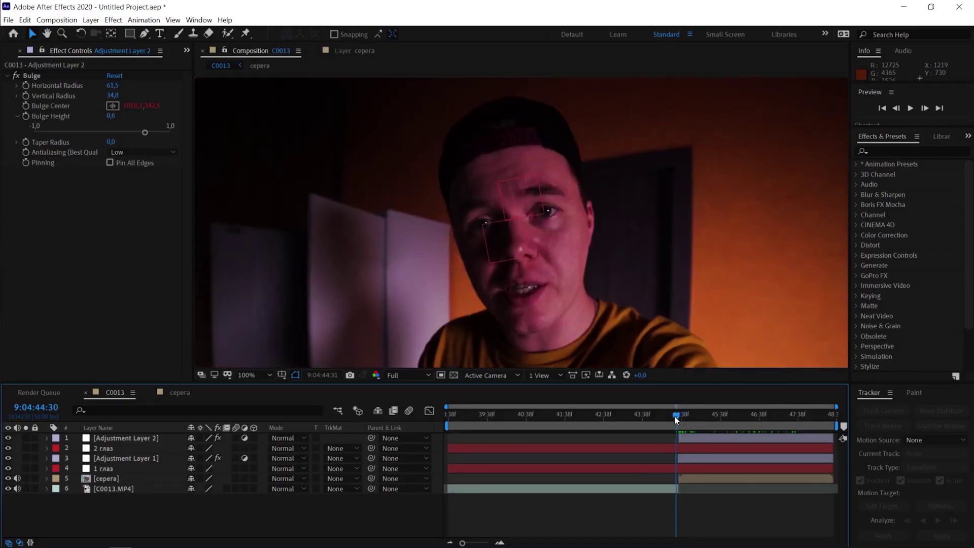
drag(675, 416, 689, 415)
scroll(539, 294, up, 1)
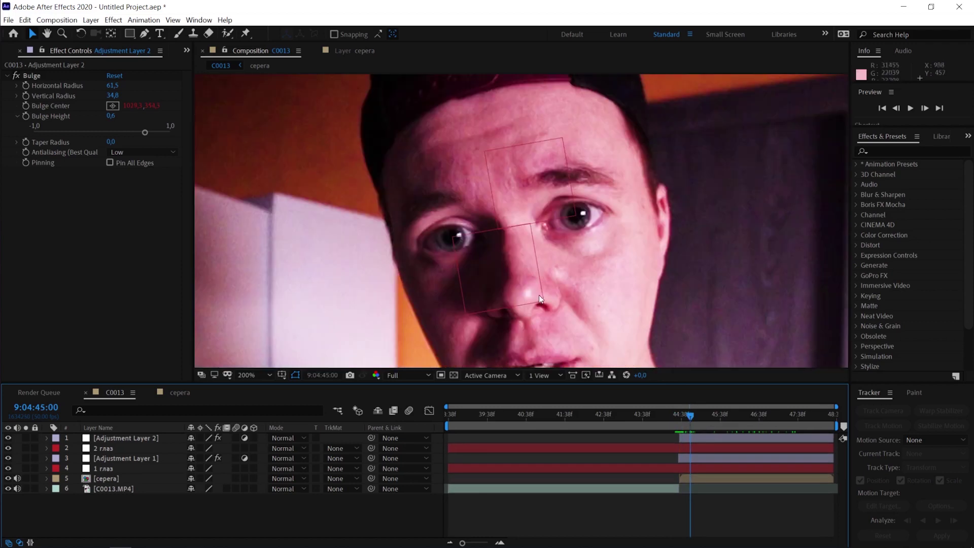
mouse_move(524, 287)
mouse_down()
mouse_move(555, 274)
mouse_move(516, 256)
mouse_up()
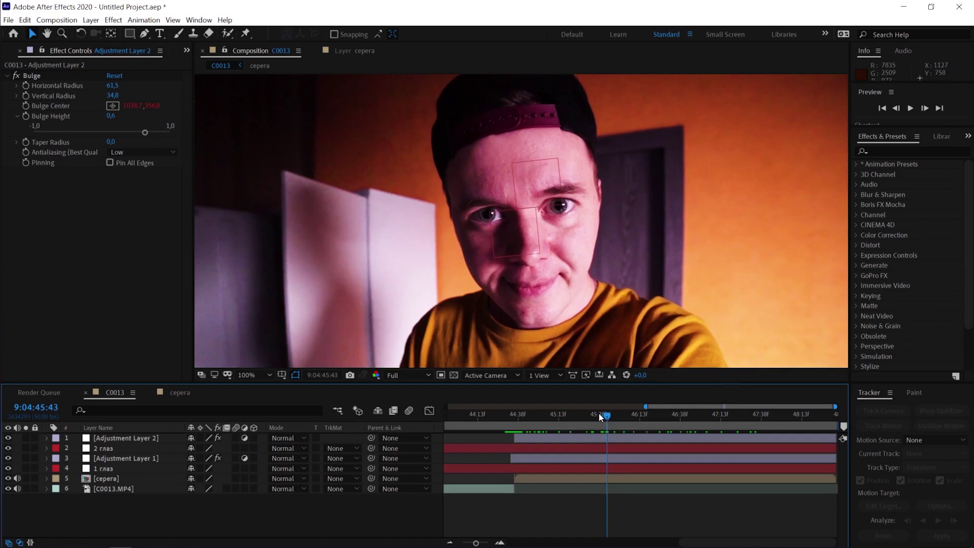
mouse_move(599, 413)
mouse_down()
mouse_move(676, 415)
mouse_move(644, 414)
mouse_up()
- Set a Bulge Height keyframe of 0,6 on Adjustment Layer 2
click(610, 459)
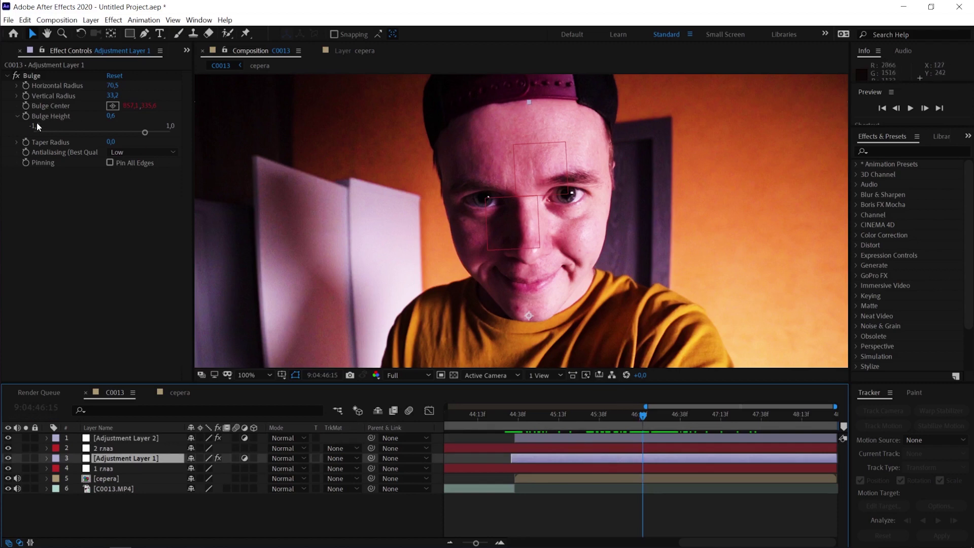
click(594, 438)
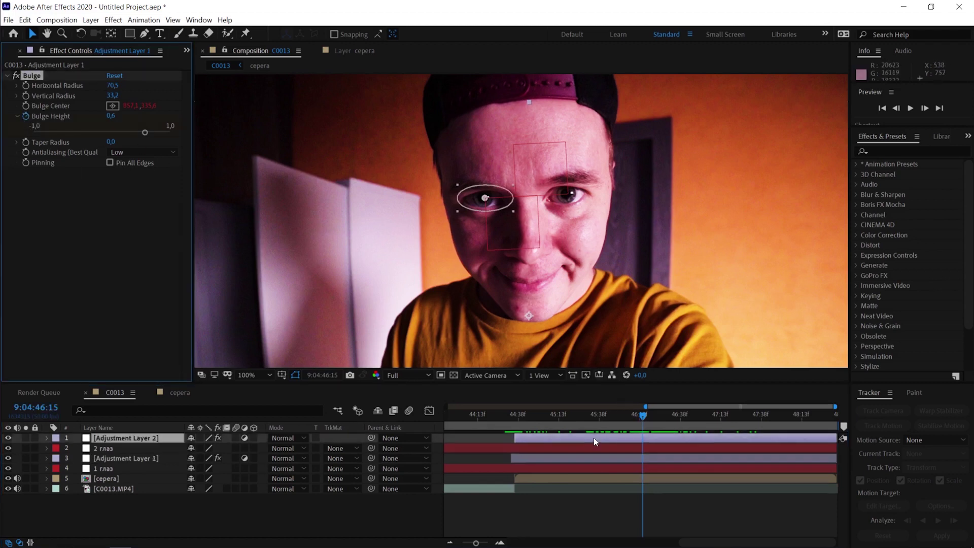
click(27, 114)
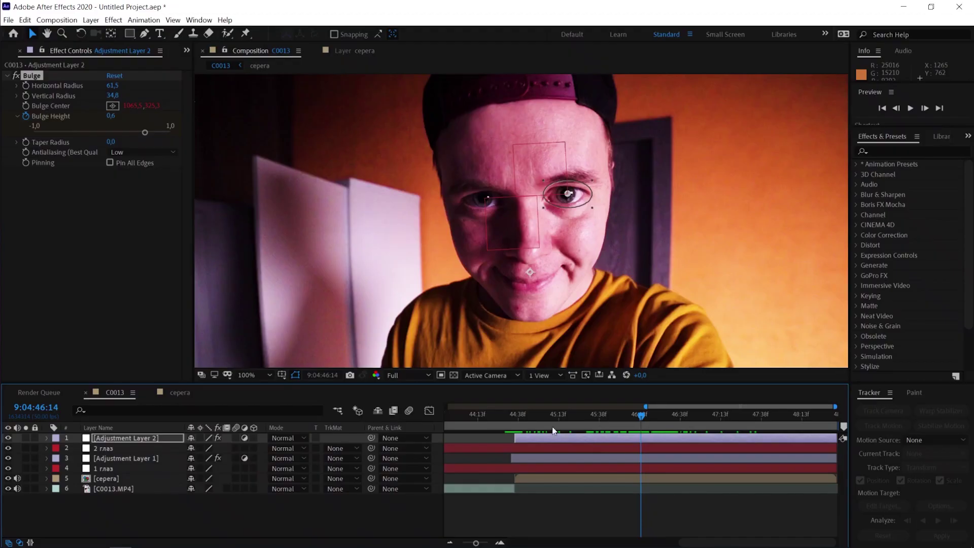
- Earlier in the clip, set Bulge Height to 0 on both eye adjustment layers
mouse_move(523, 416)
mouse_down()
mouse_move(555, 417)
mouse_move(544, 416)
mouse_up()
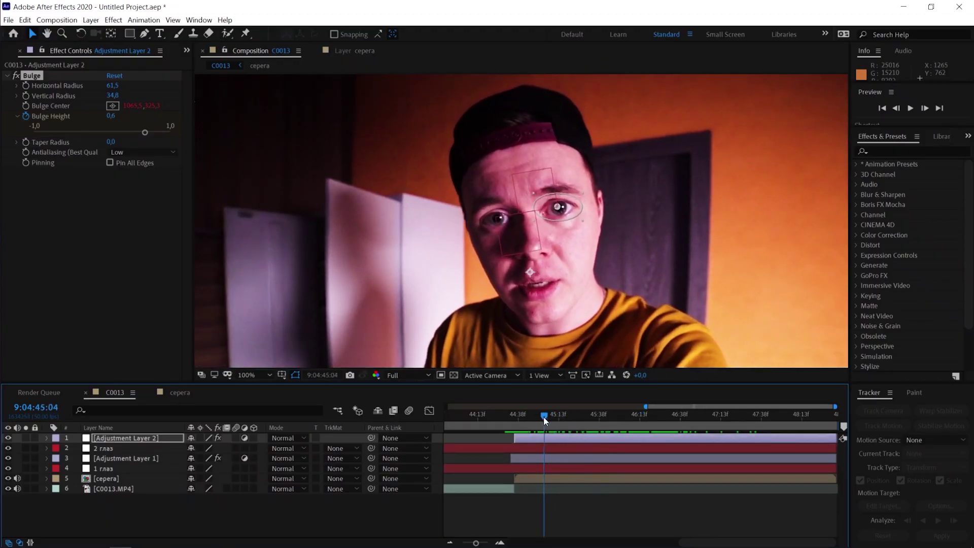
key(Return)
key(ctrl+Down)
key(ctrl+Down)
click(114, 116)
text(0)
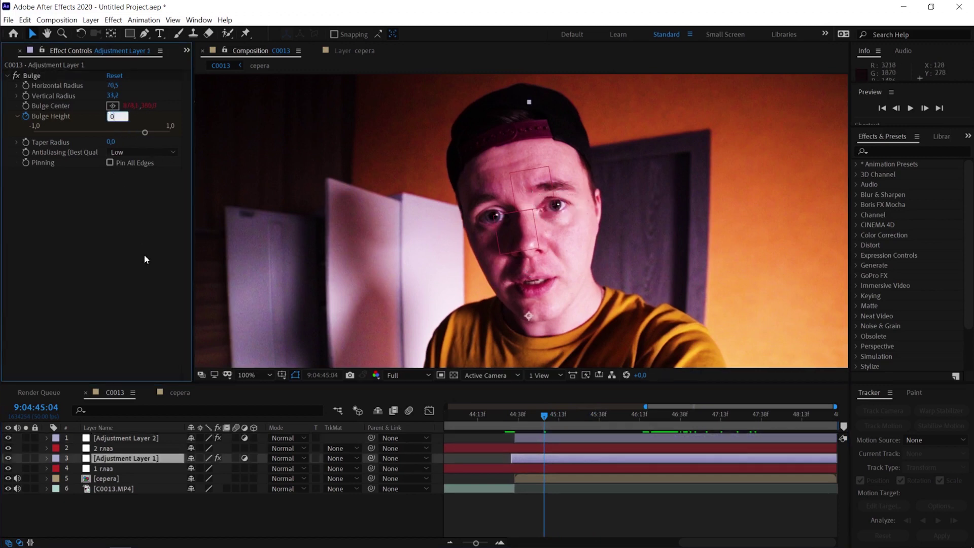
- Apply Easy Ease to both adjustment layers' Bulge Height keyframes
ctrl+click(136, 458)
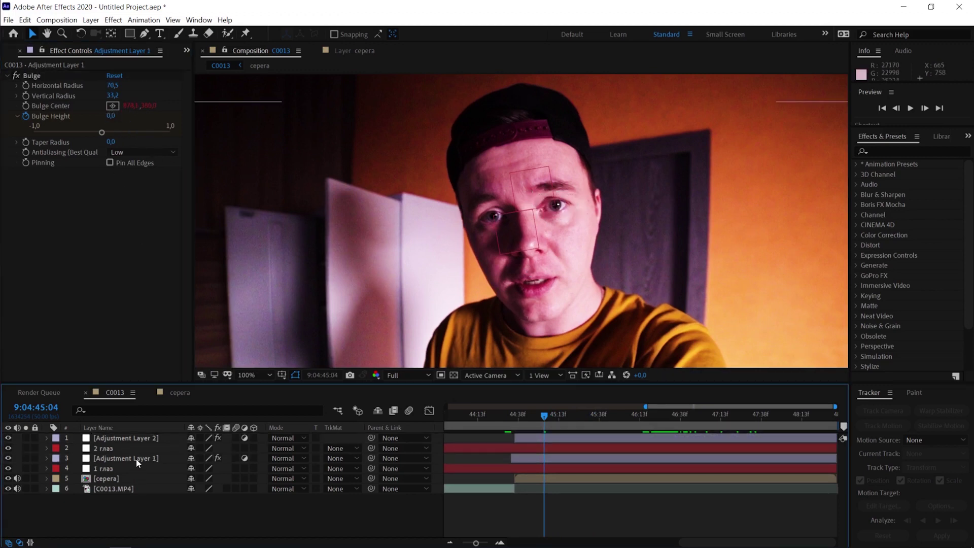
ctrl+click(136, 459)
ctrl+click(138, 443)
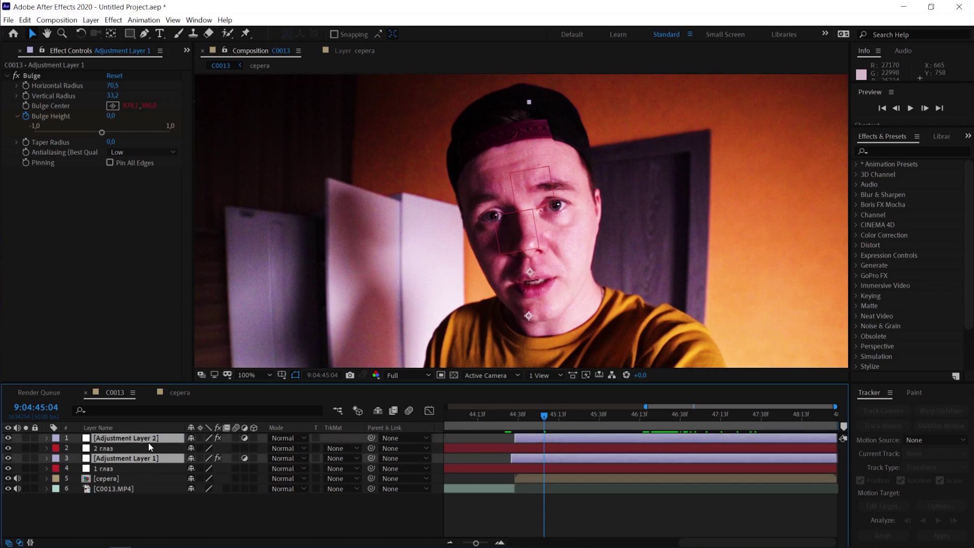
key(u)
drag(666, 452, 540, 502)
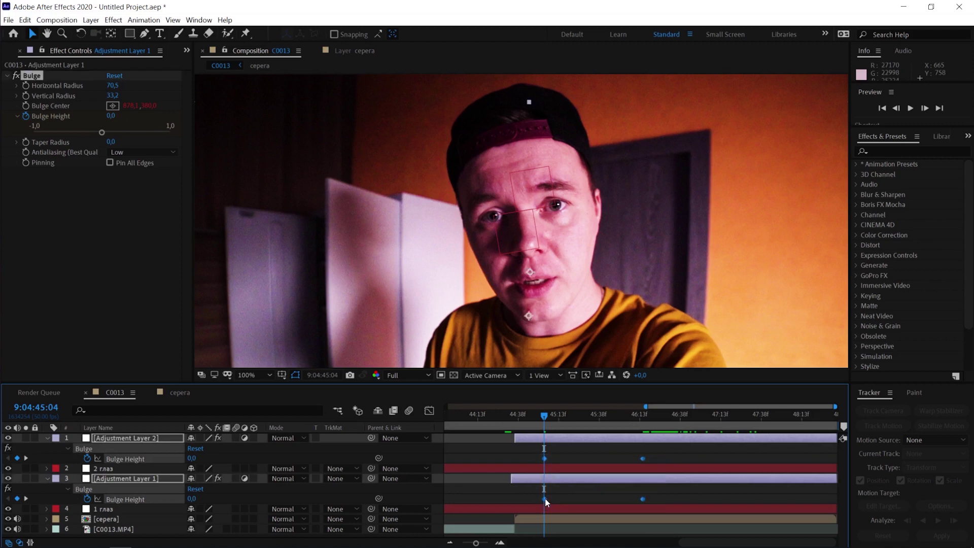
right_click(545, 498)
mouse_move(584, 495)
click(700, 421)
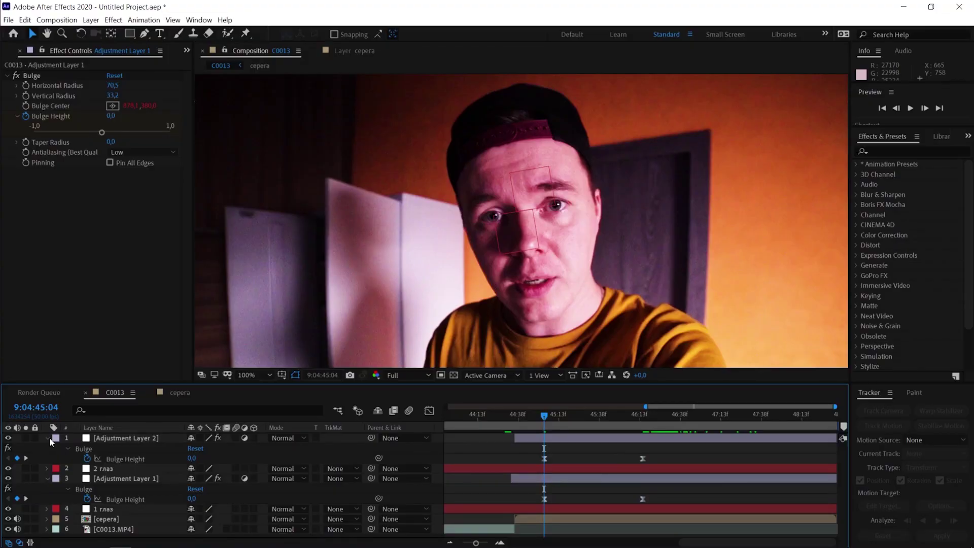
- Collapse both adjustment layers, scrub forward, and select all their Bulge Height keyframes
click(47, 438)
click(47, 458)
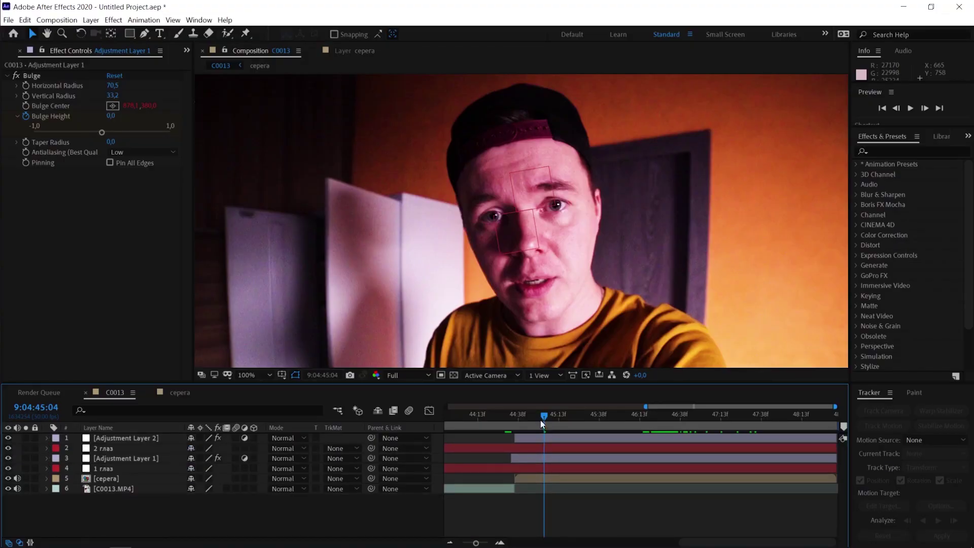
mouse_move(543, 417)
mouse_down()
mouse_move(667, 426)
mouse_move(622, 432)
mouse_up()
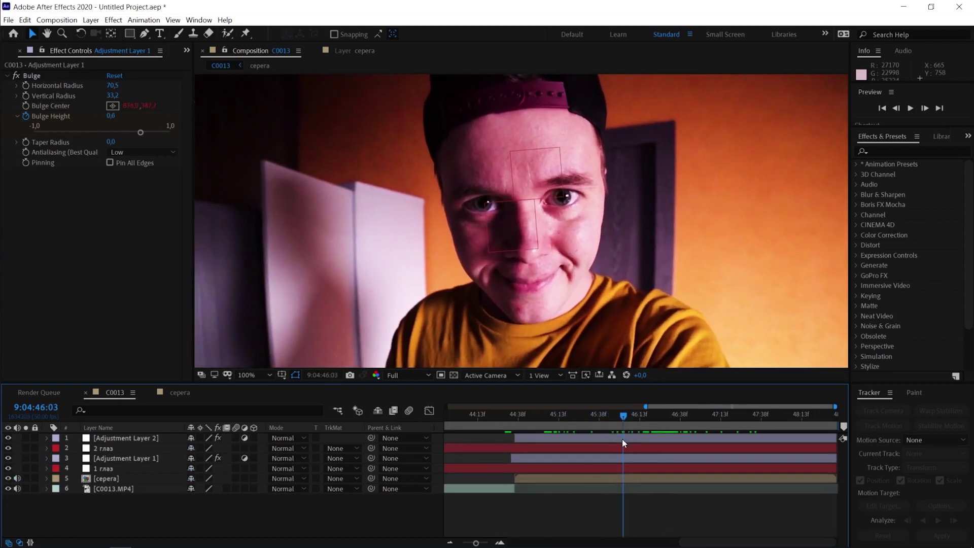
click(622, 439)
ctrl+click(629, 457)
key(u)
mouse_move(655, 454)
mouse_down()
mouse_move(639, 497)
mouse_move(660, 500)
mouse_up()
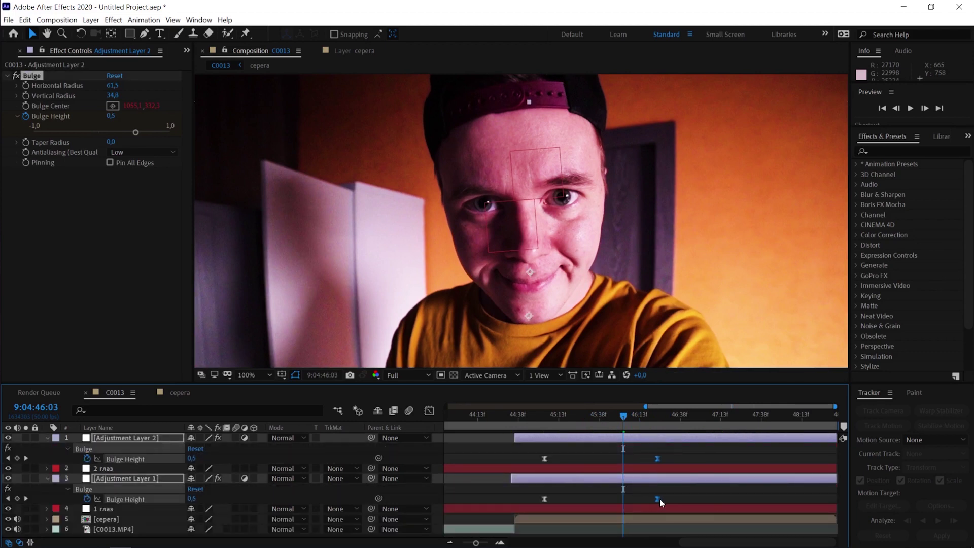
- Preview the bulge animation from its start, then raise Bulge Height to 0,7 on both eyes
click(536, 414)
click(418, 488)
key(space)
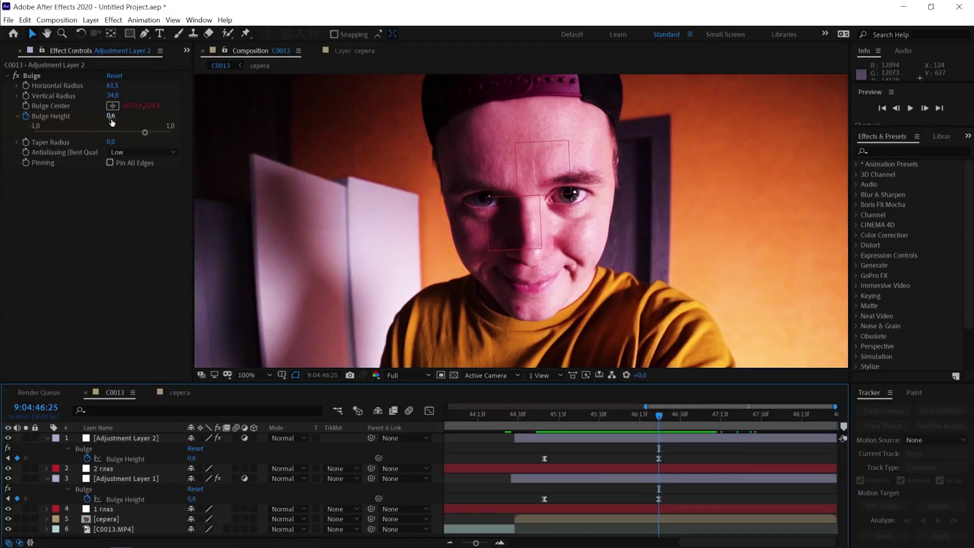
click(145, 133)
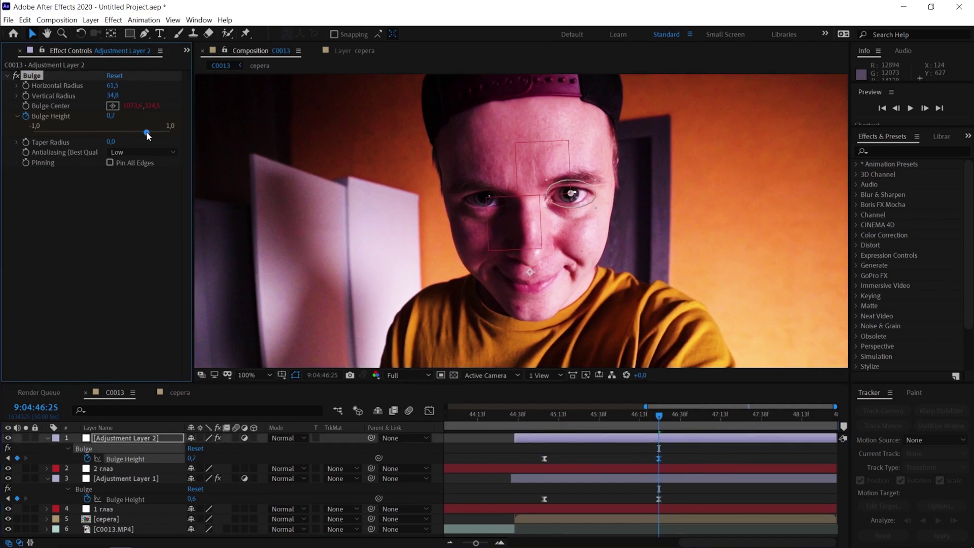
key(ctrl+Down)
click(588, 448)
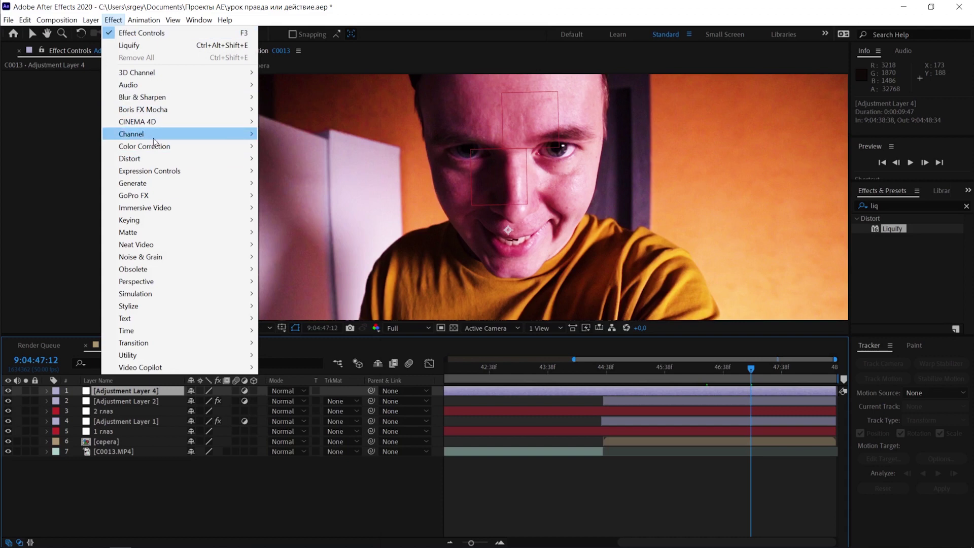
- Save as урок правда или действие.aep and add Adjustment Layer 4 with Liquify
mouse_move(163, 162)
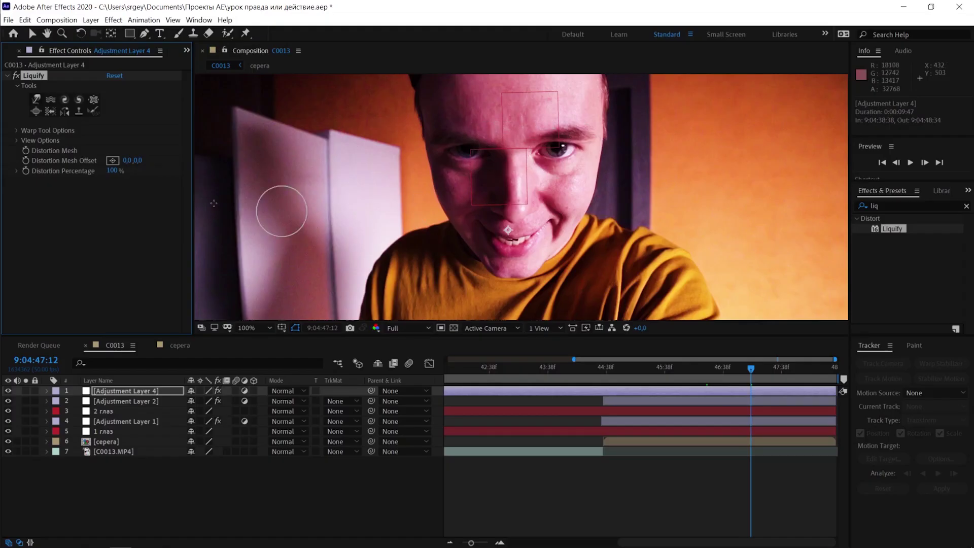
- Place the Liquify distortion mesh offset point at the eye and enlarge the brush to about 190 px
click(113, 161)
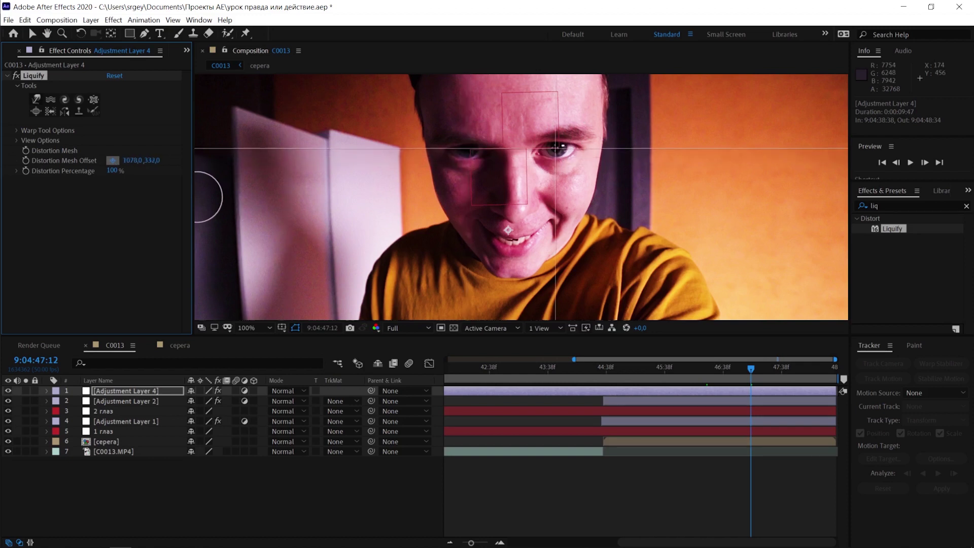
click(469, 149)
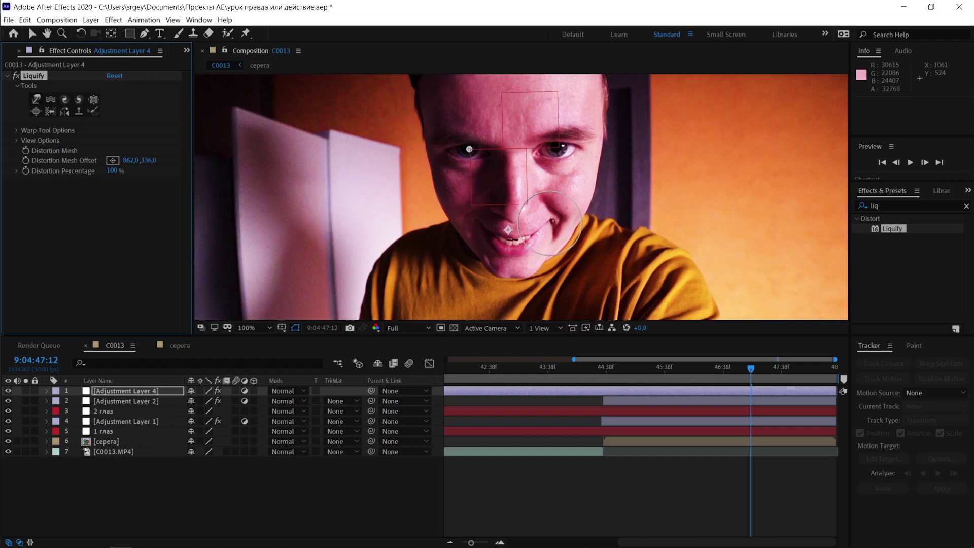
mouse_move(547, 209)
ctrl+mouse_down()
mouse_move(589, 214)
mouse_move(542, 216)
ctrl+mouse_up()
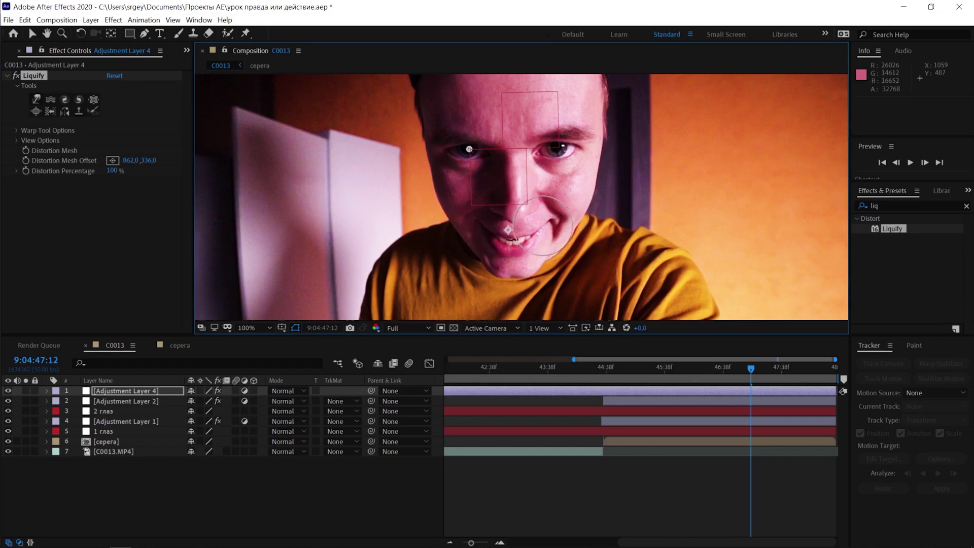
- At frame 46:24, warp both mouth corners up and outward into the cheeks for a wide grin
drag(550, 115, 579, 240)
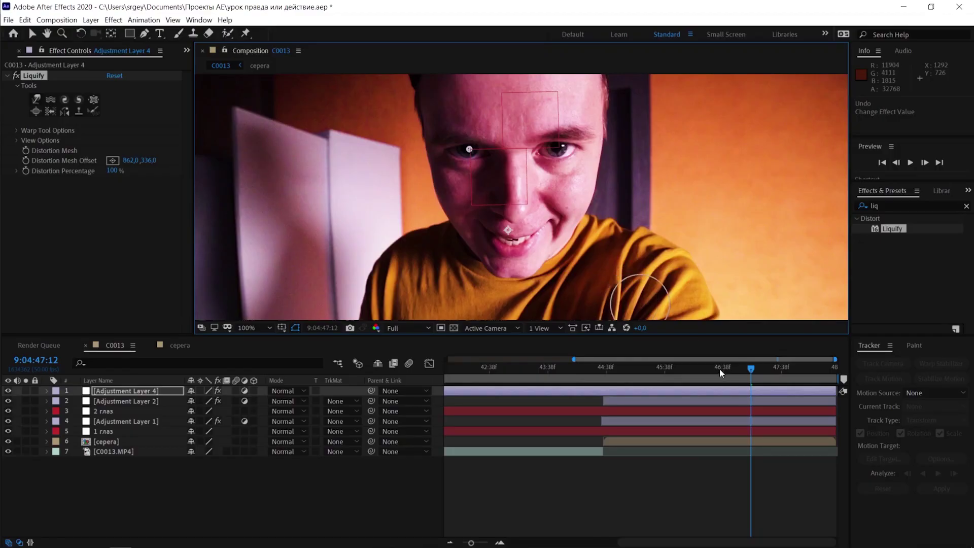
drag(720, 370, 706, 370)
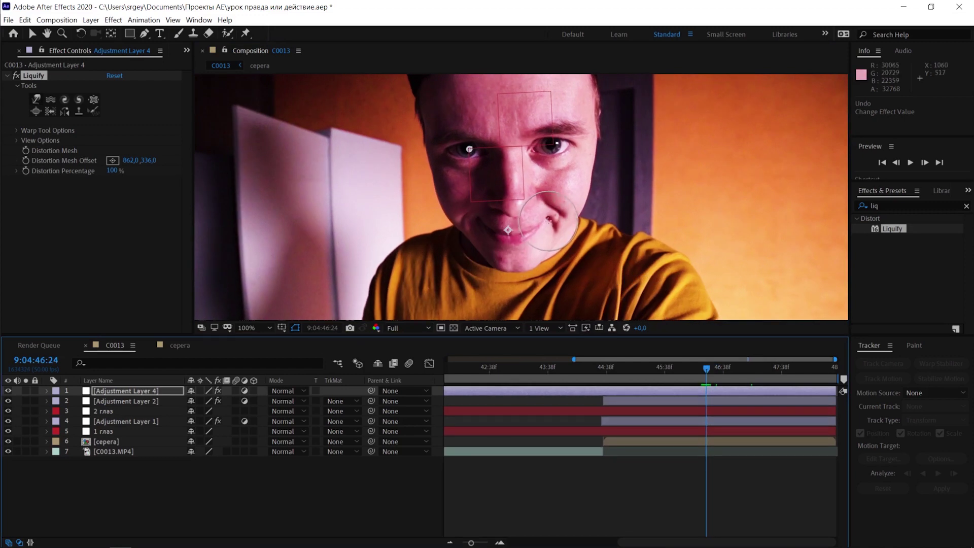
drag(548, 220, 563, 199)
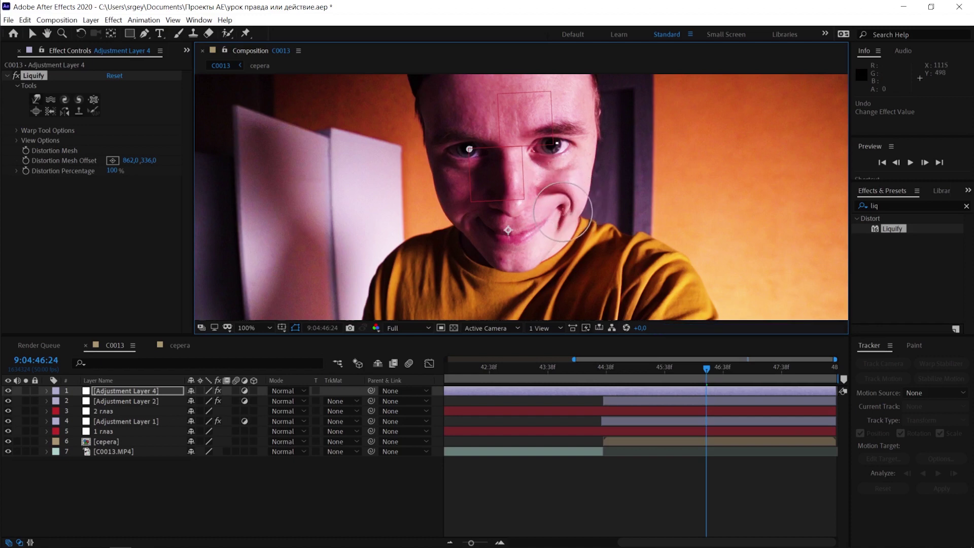
drag(563, 212, 549, 218)
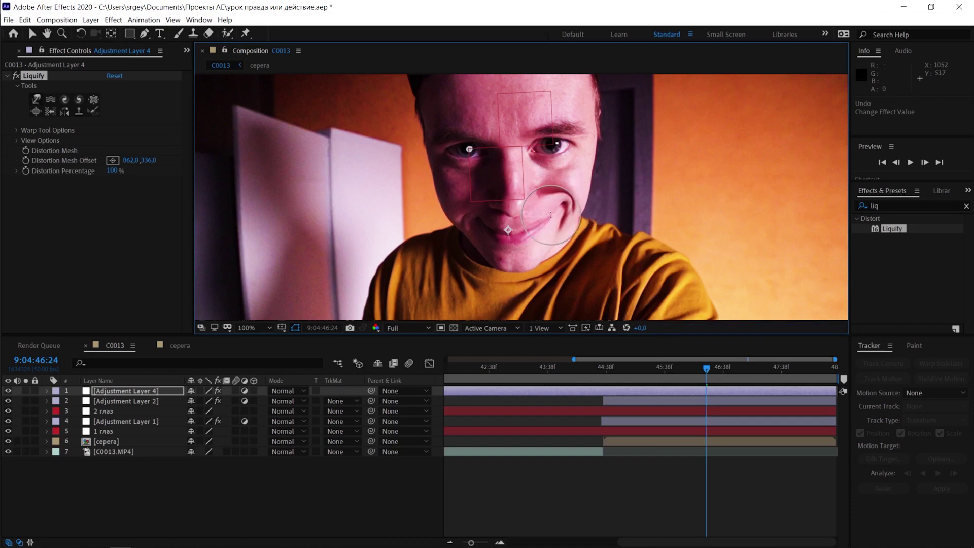
drag(471, 211, 460, 207)
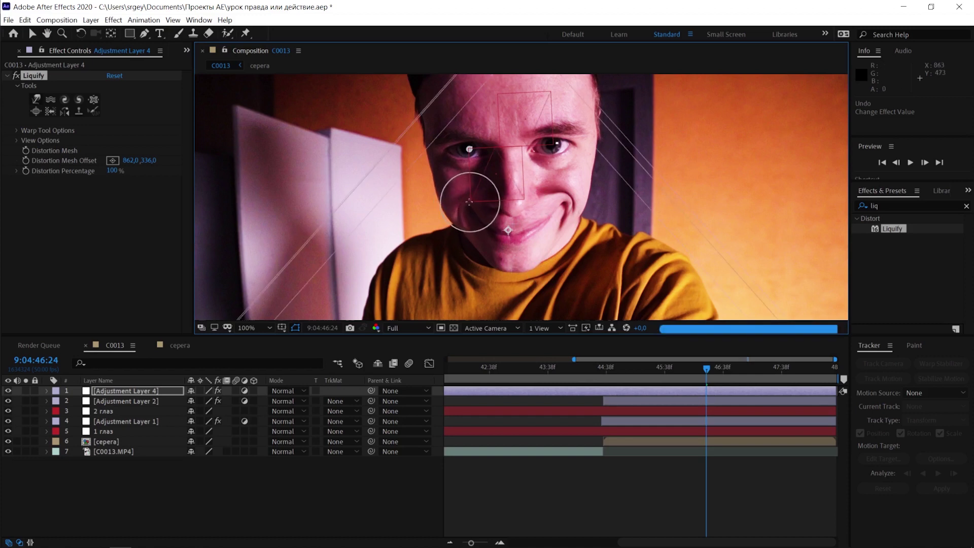
drag(489, 224, 483, 213)
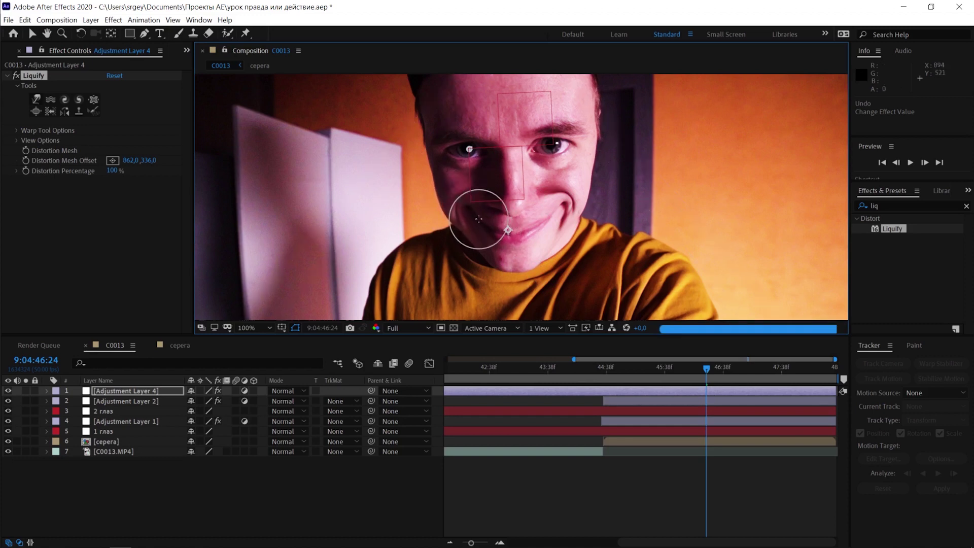
mouse_move(571, 201)
mouse_down()
mouse_move(584, 198)
mouse_move(568, 212)
mouse_up()
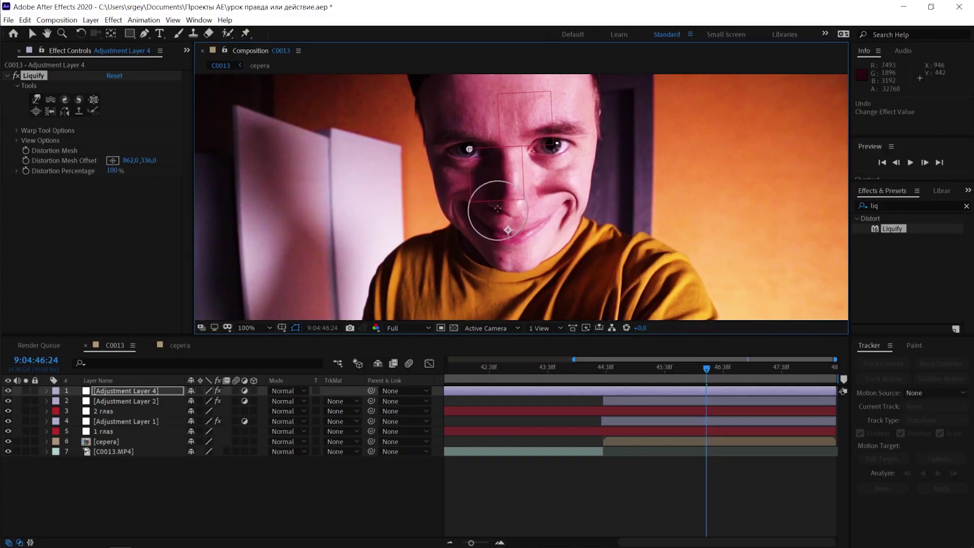
- Rename the top adjustment layer to растяжение
right_click(118, 390)
click(135, 375)
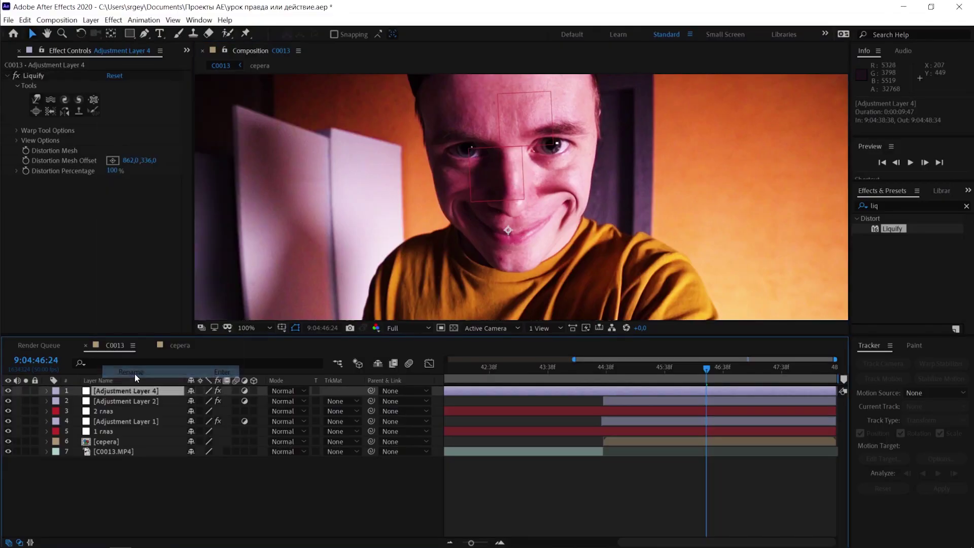
text(растяжение)
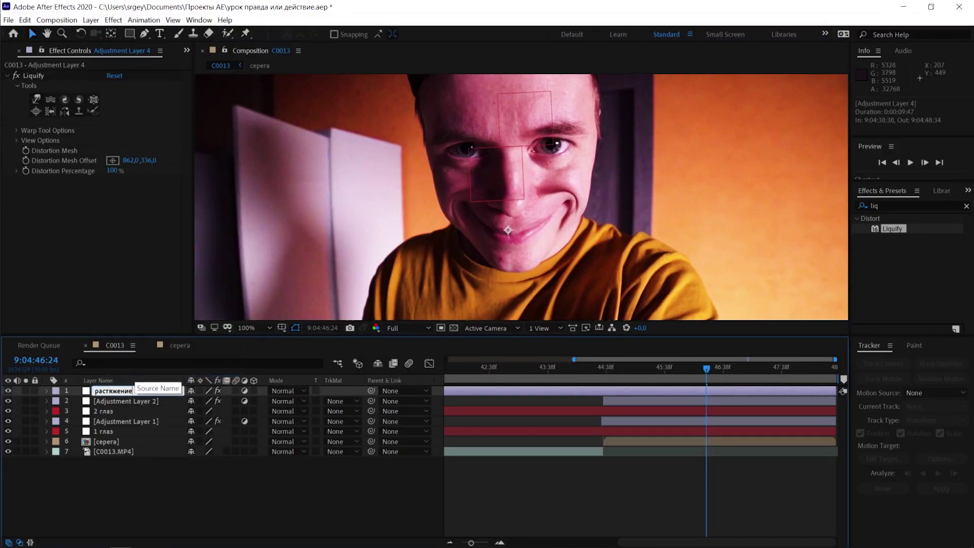
key(Return)
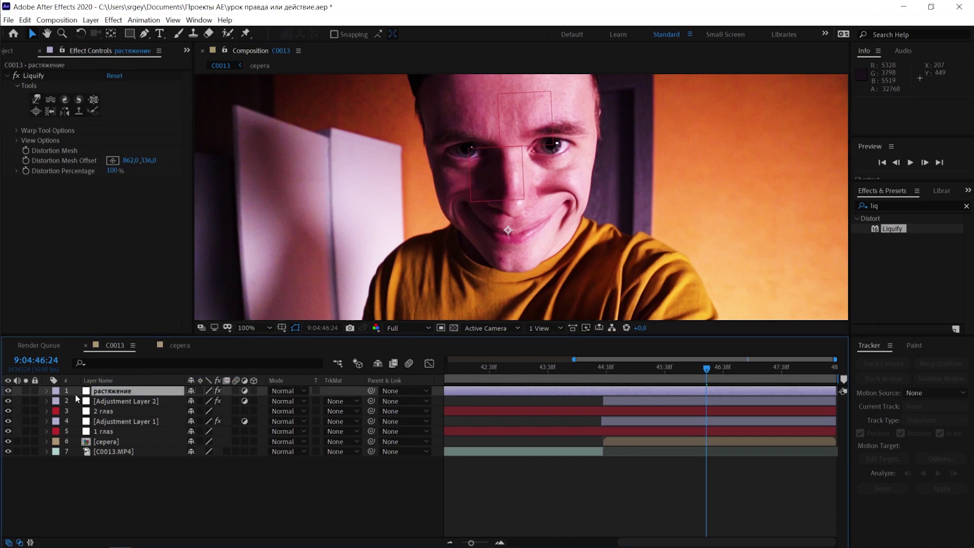
- Expand the Liquify properties in a taller timeline, select Distortion Mesh Offset, then select the 1 глаз layer
click(47, 391)
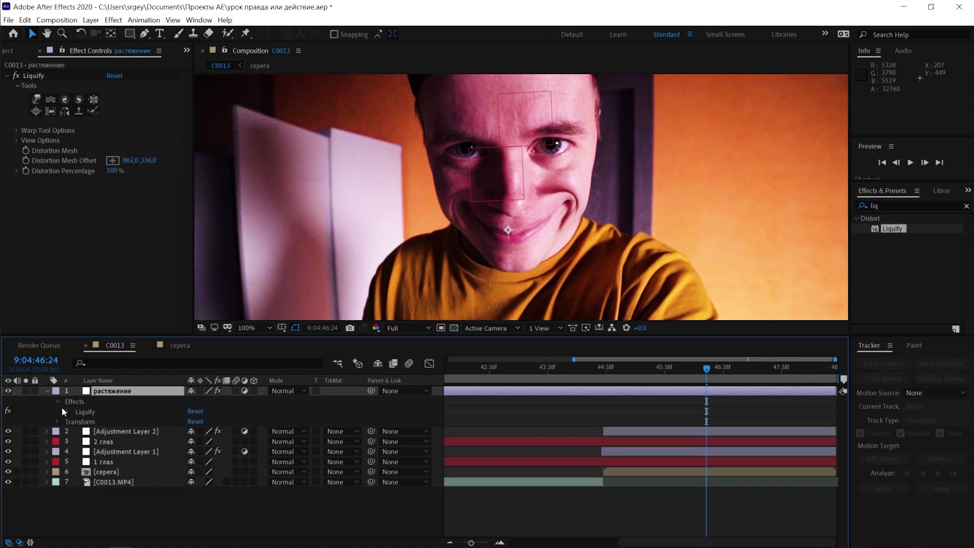
click(67, 412)
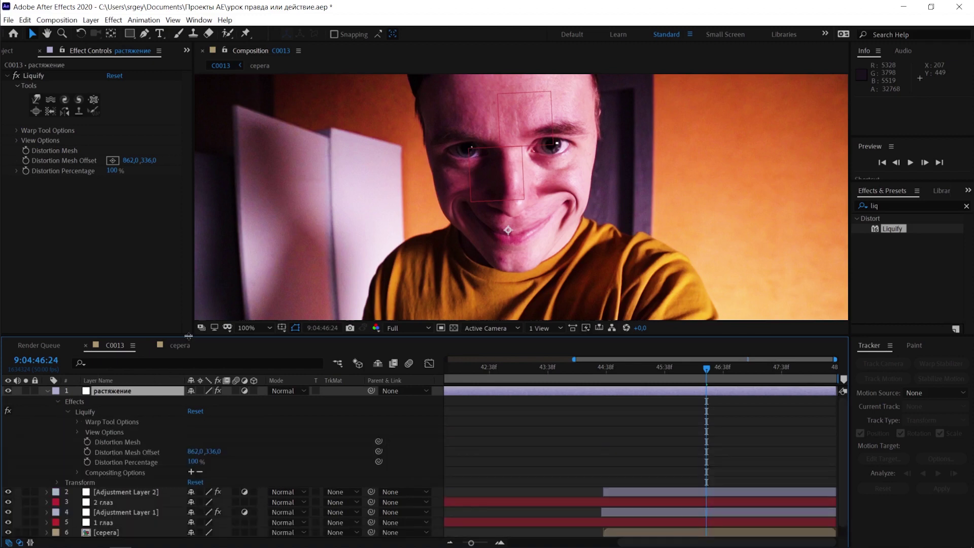
drag(190, 335, 193, 243)
click(135, 371)
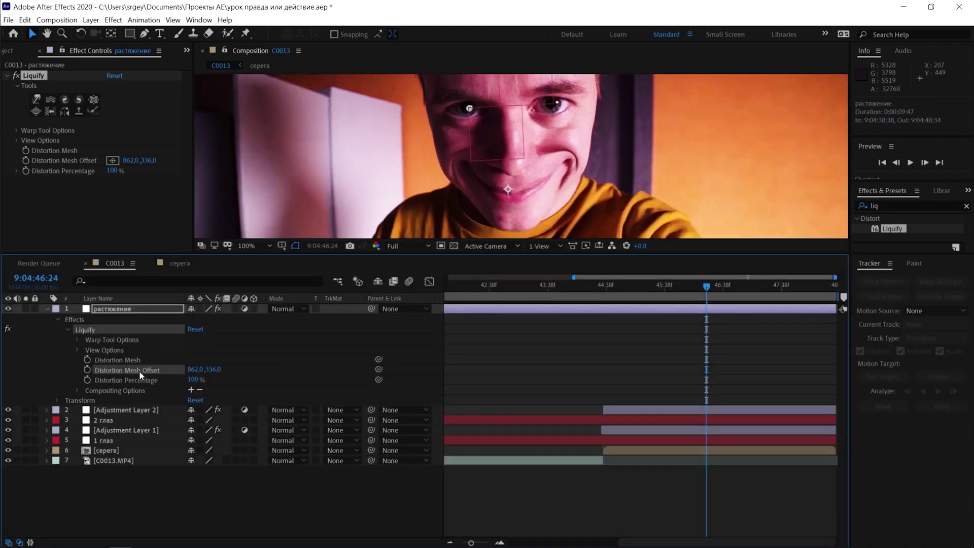
click(120, 440)
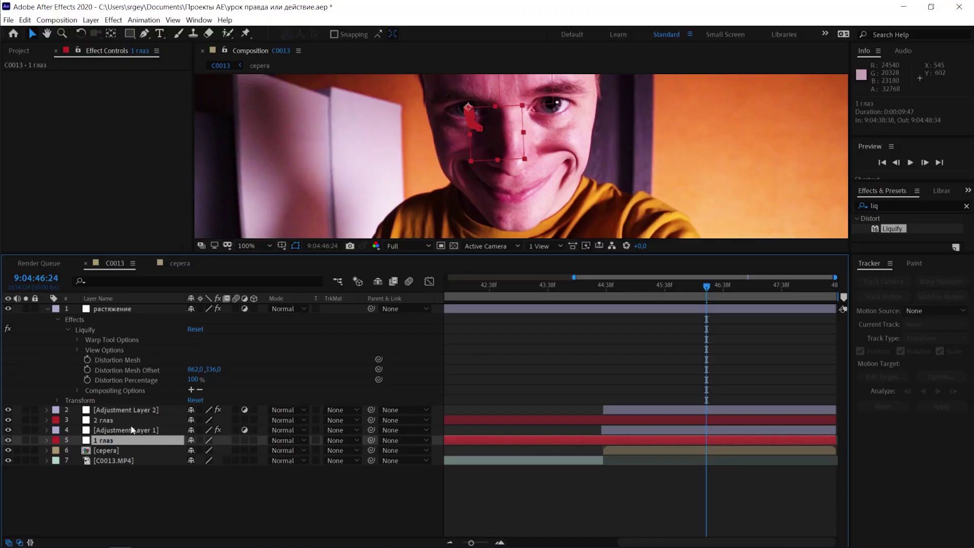
- Pick-whip Liquify's Distortion Mesh Offset to the 1 глаз layer's Position
key(p)
click(128, 370)
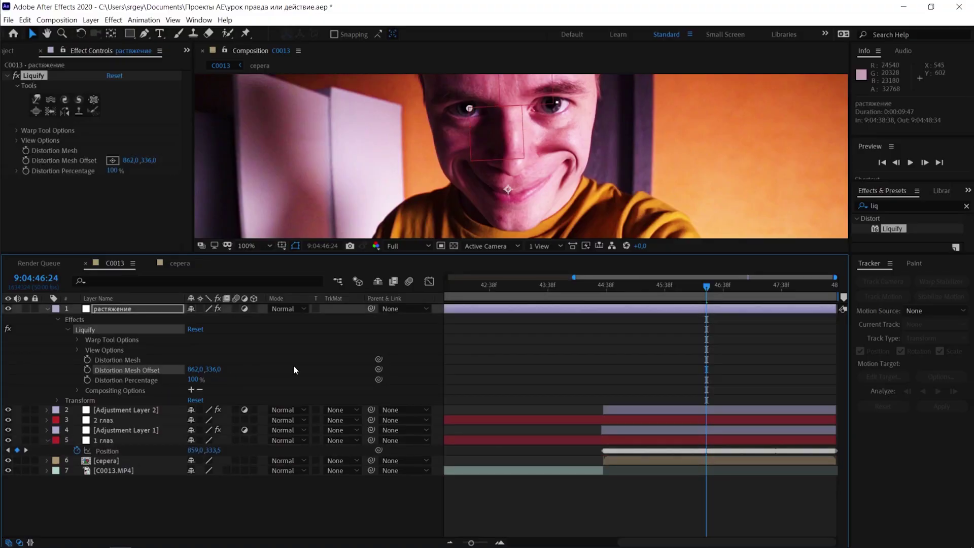
drag(378, 369, 120, 452)
click(701, 358)
- Check Adjustment Layer 2's Bulge Height keyframes at frame 46:25, then reselect растяжение
click(690, 394)
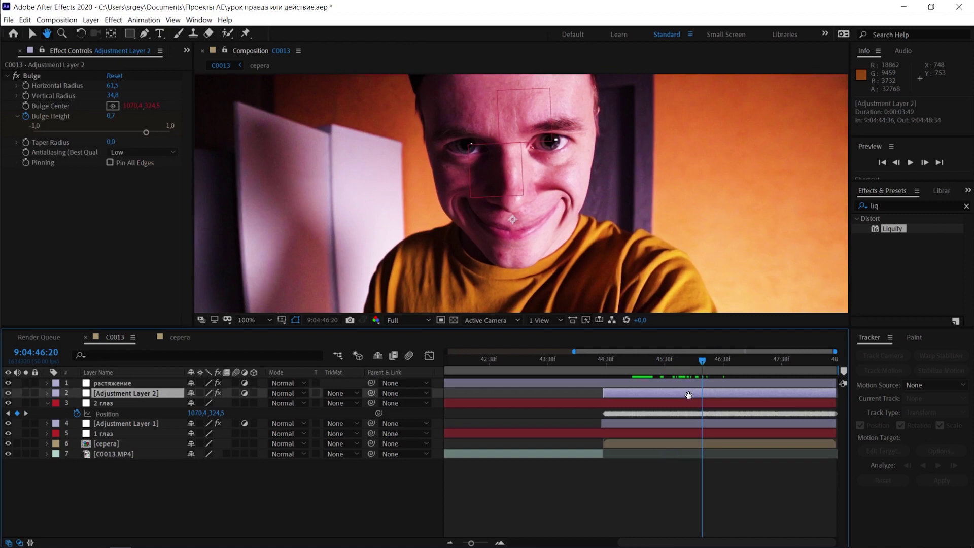
key(u)
drag(702, 364, 707, 360)
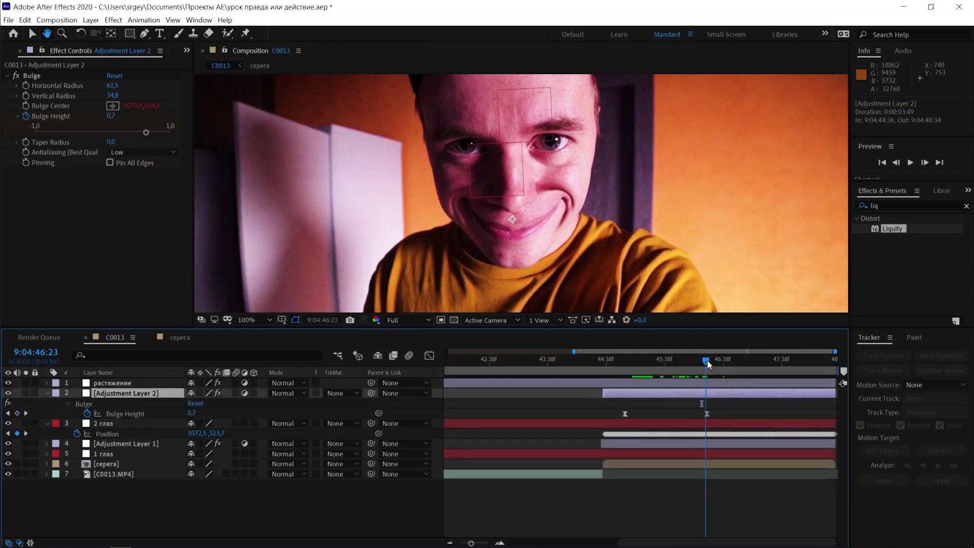
click(705, 385)
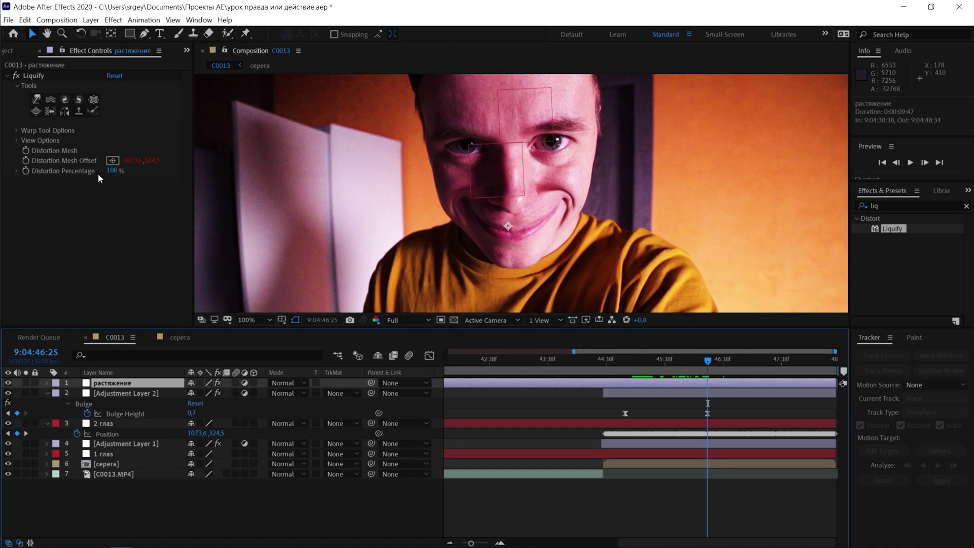
- Keyframe Distortion Percentage, setting it to 0% at frame 45:04
click(27, 171)
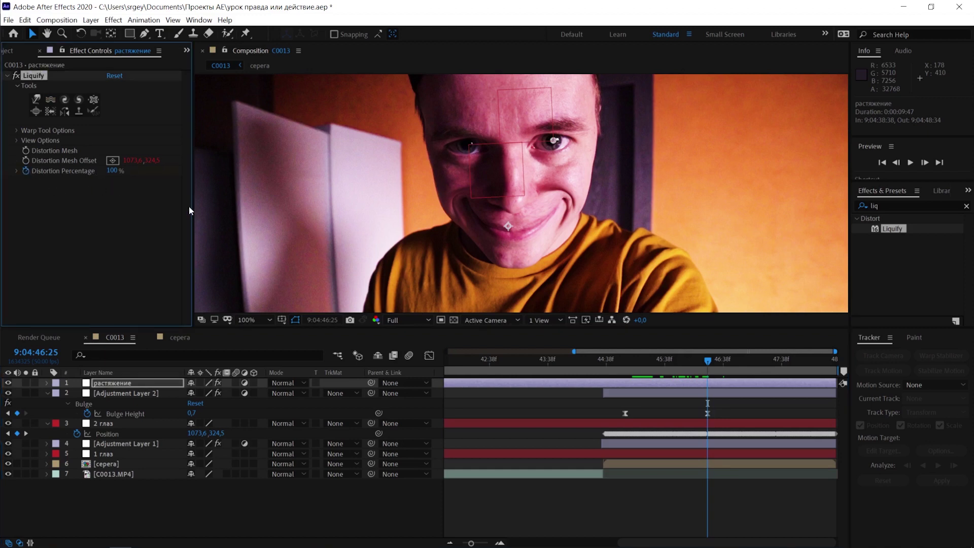
click(624, 360)
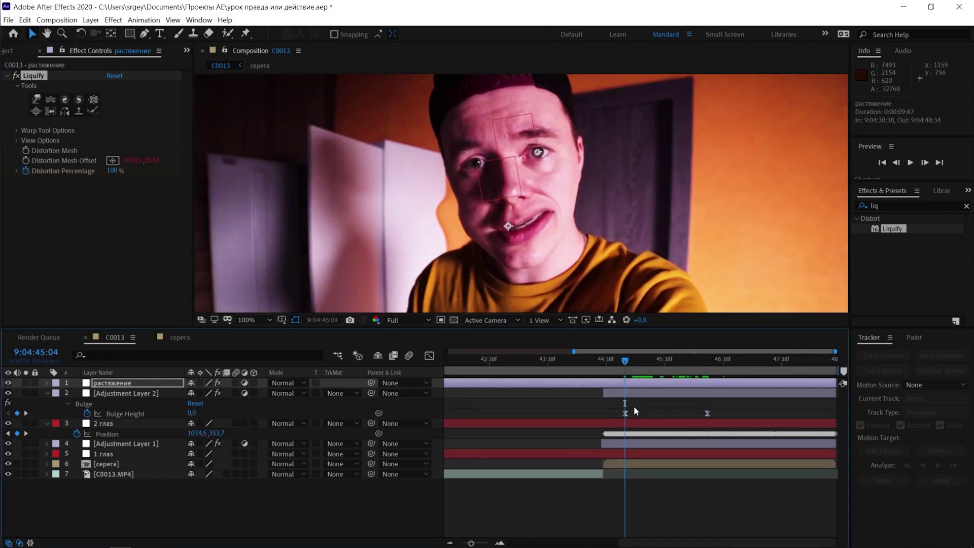
click(114, 171)
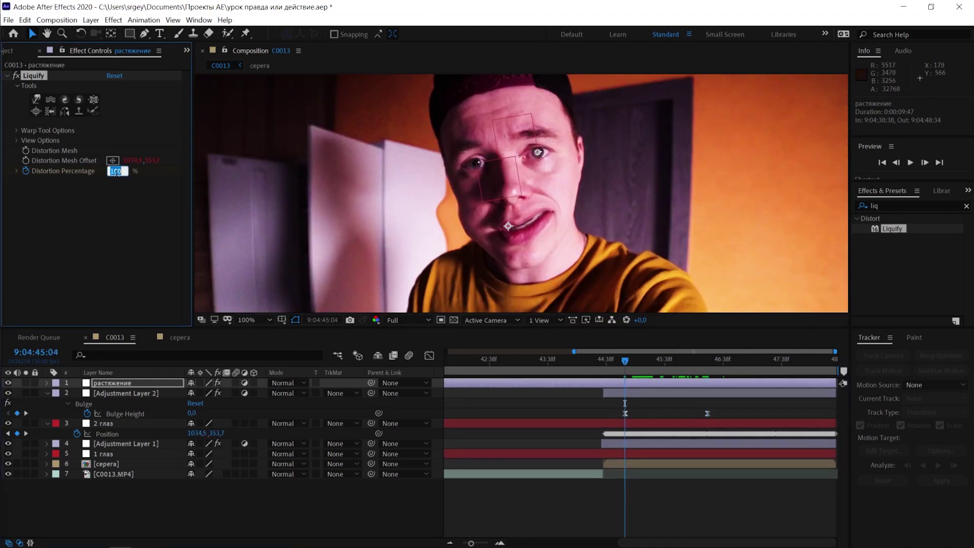
text(0)
click(668, 384)
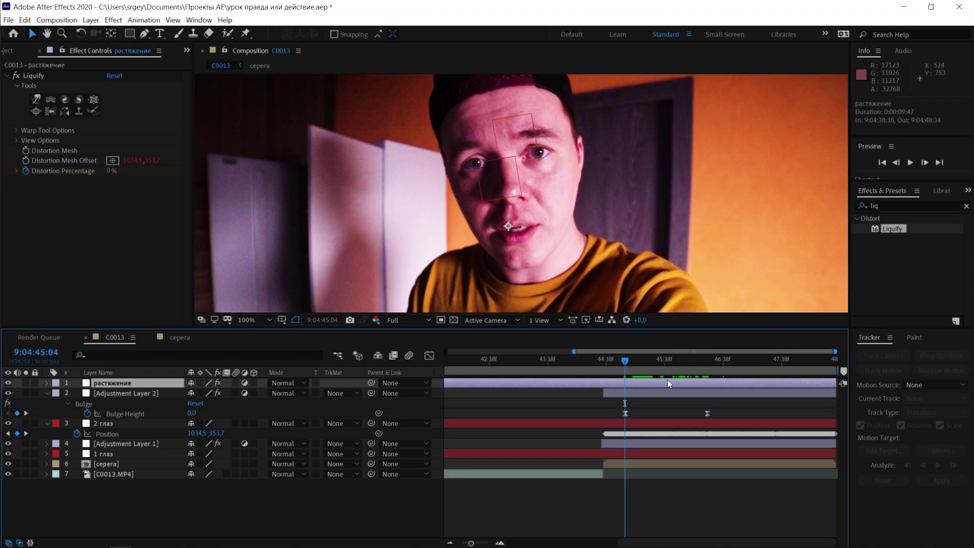
- Apply Easy Ease to the Distortion Percentage keyframes, then return to 44:36 with растяжение selected
key(u)
click(626, 403)
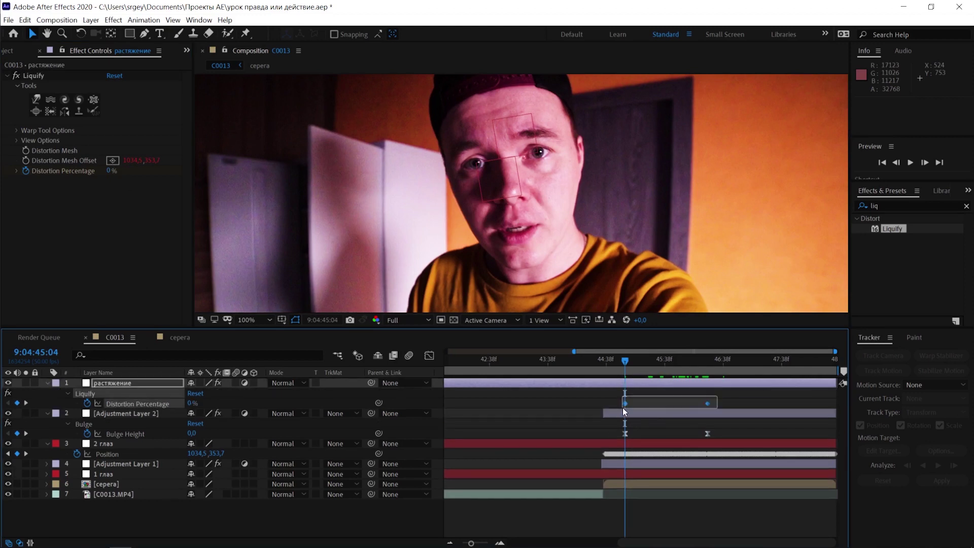
right_click(625, 404)
mouse_move(680, 535)
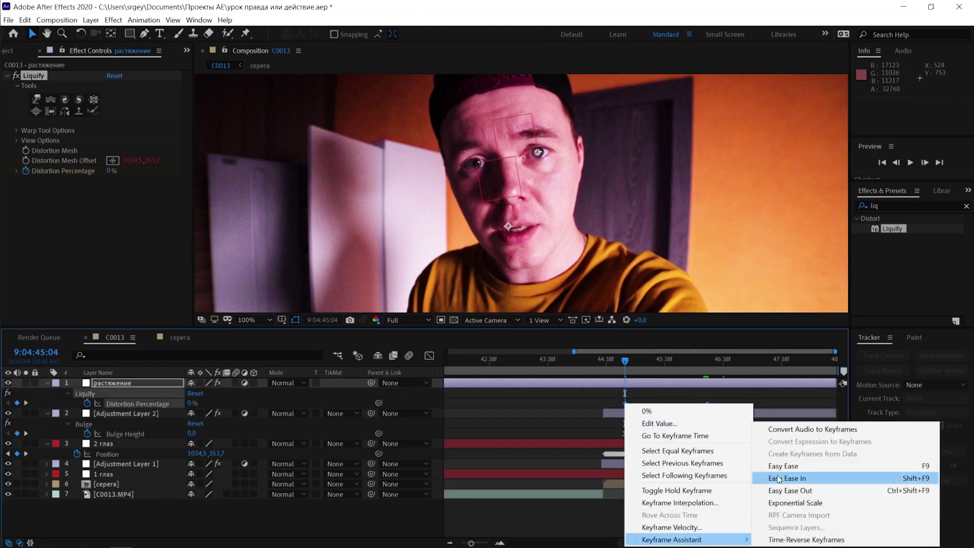
click(780, 470)
click(598, 397)
click(604, 361)
click(609, 380)
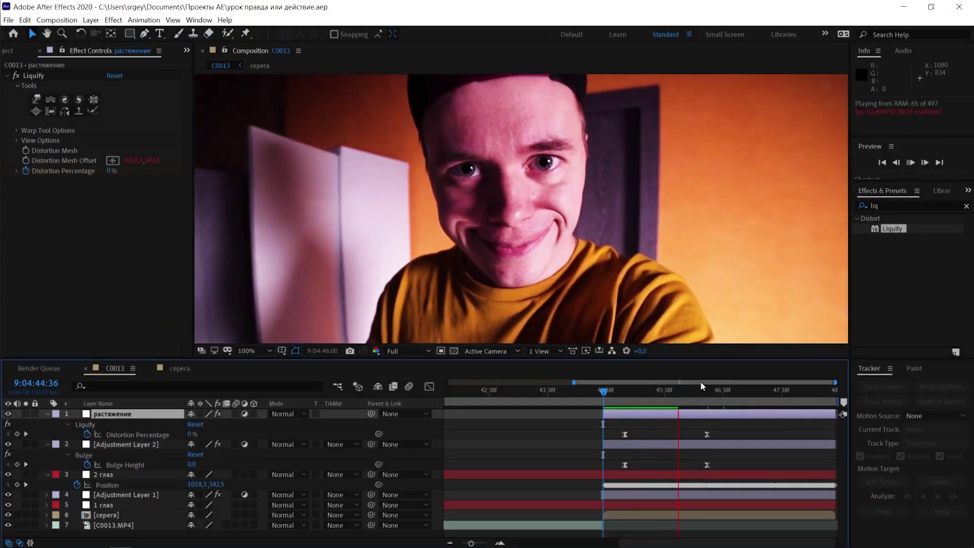
- Scrub from about 45:38 onward, then play a preview of the grin growing in
click(720, 389)
drag(719, 404, 665, 406)
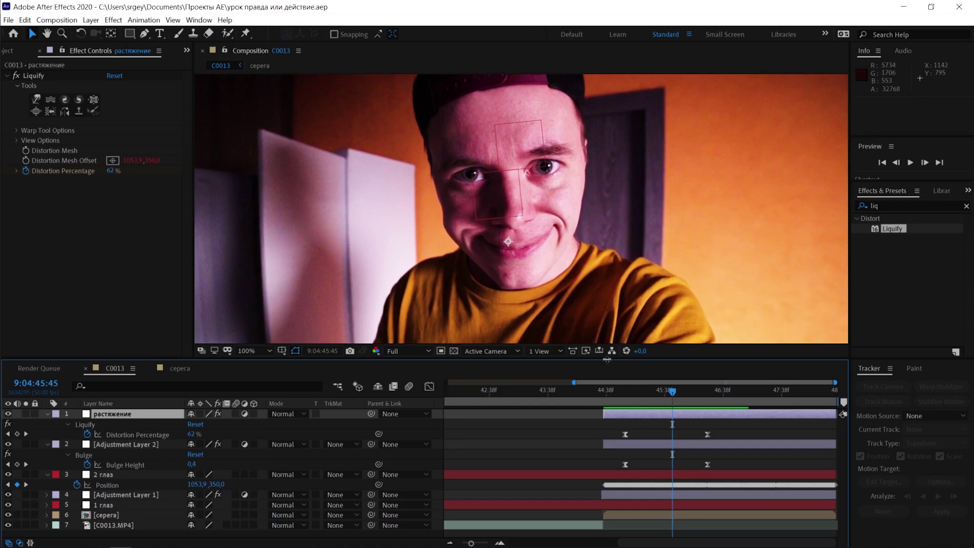
mouse_move(669, 391)
mouse_down()
mouse_move(682, 401)
mouse_move(674, 400)
mouse_up()
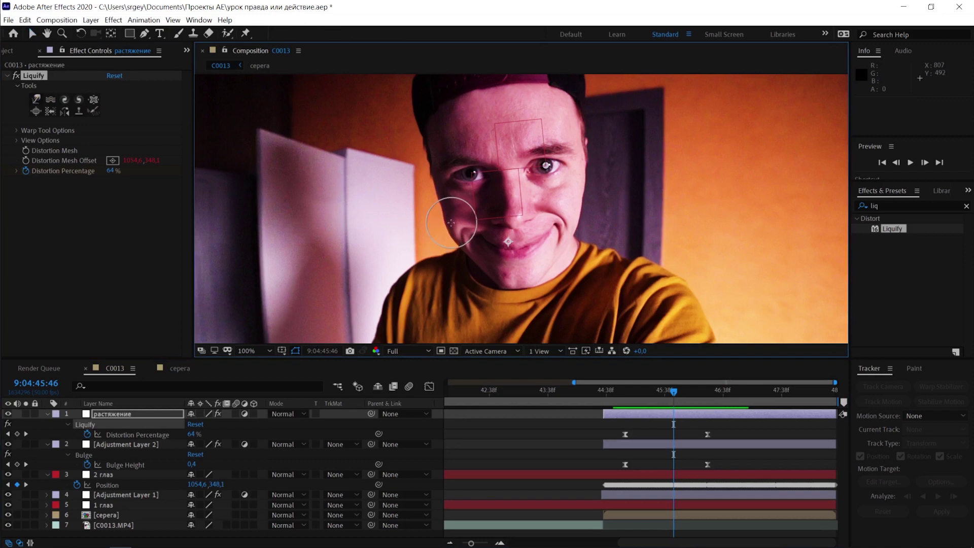
click(614, 392)
key(space)
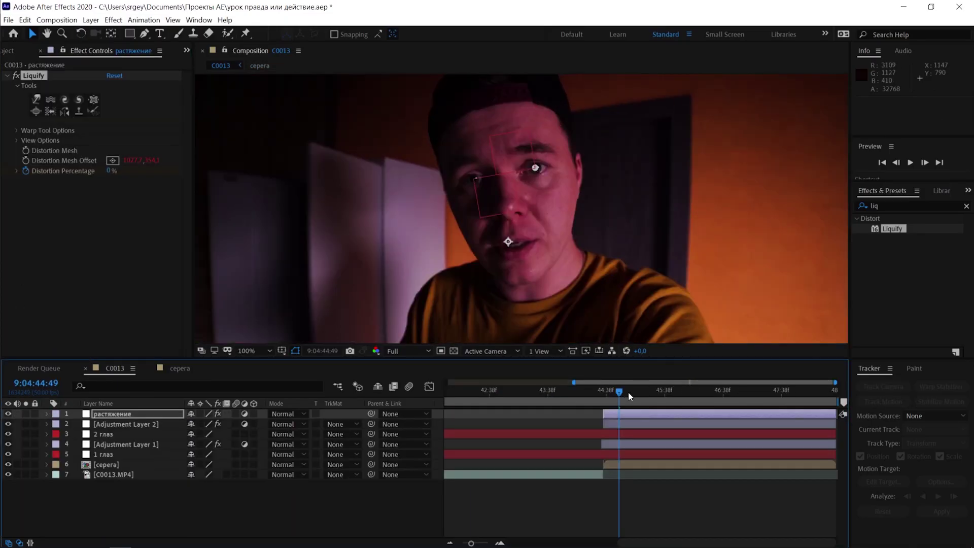
- Scrub forward through the C0013 timeline to review the grin at 99% Liquify distortion
drag(629, 392, 742, 397)
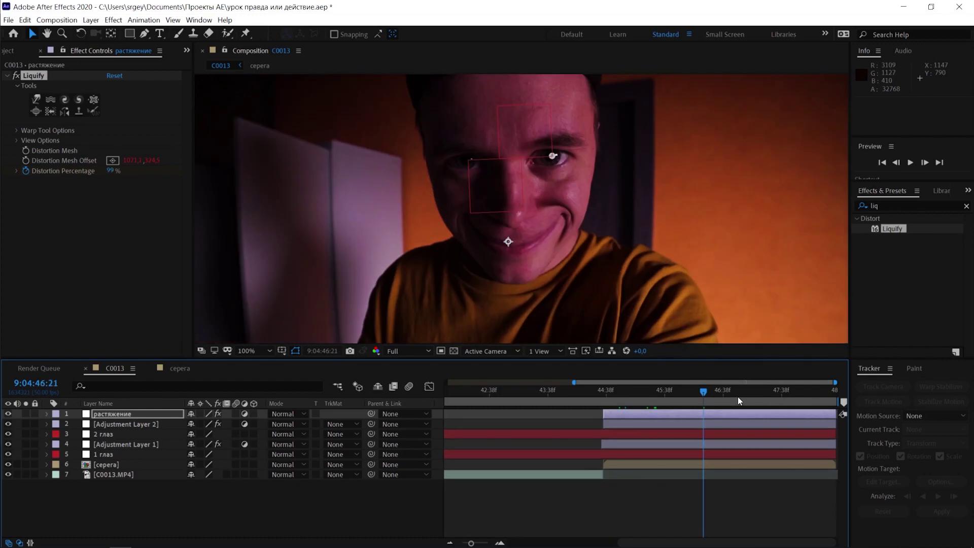